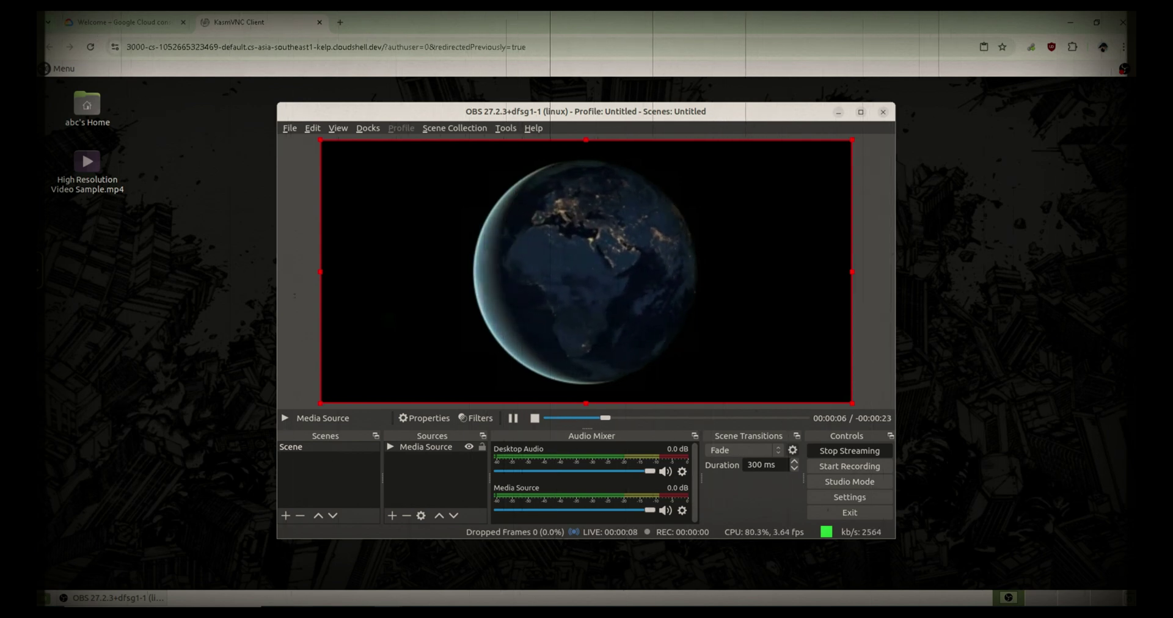
- Switch to YouTube Studio and check the title and connection status of the live stream
mouse_move(304, 613)
click(365, 565)
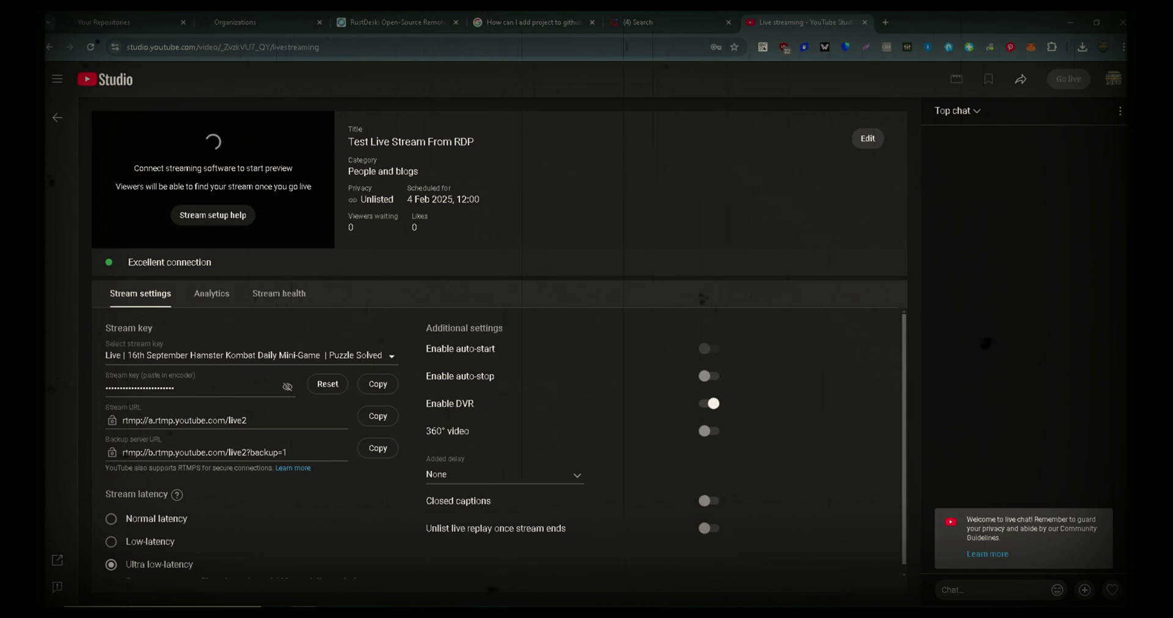
drag(348, 142, 474, 143)
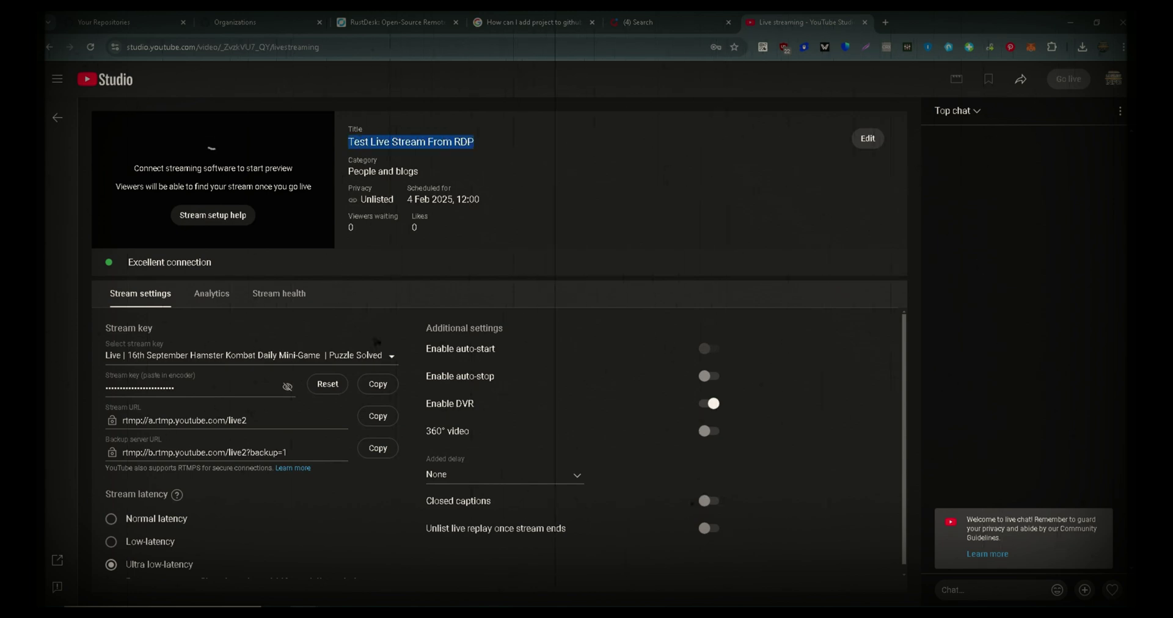
click(669, 388)
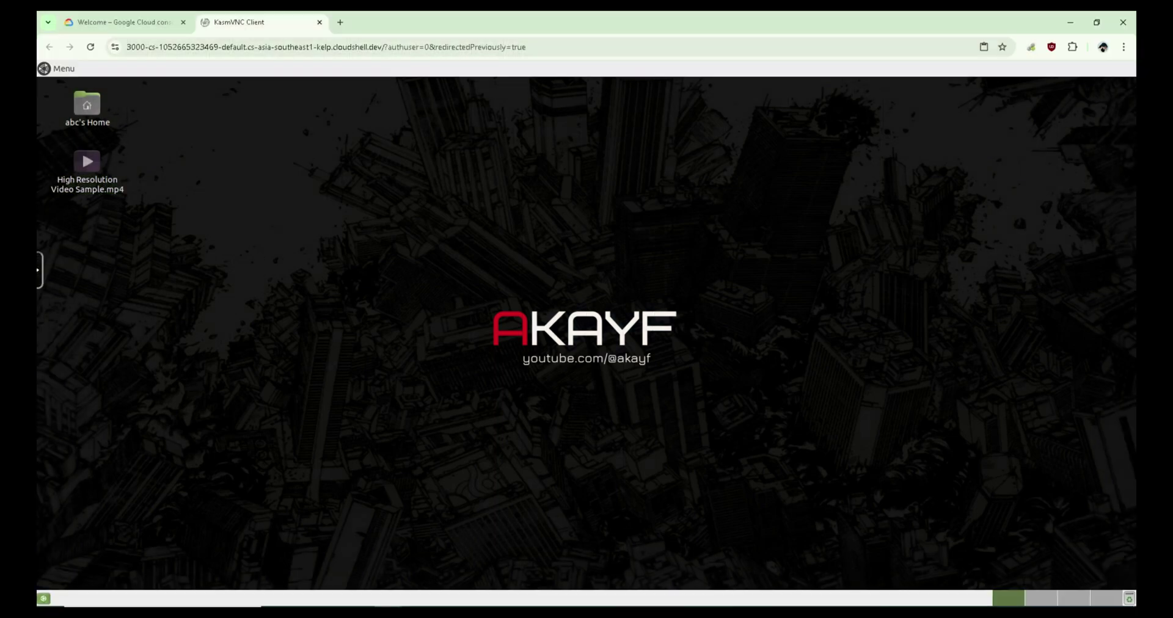
- Launch OBS Studio from the Sound & Video applications on the remote desktop
click(41, 67)
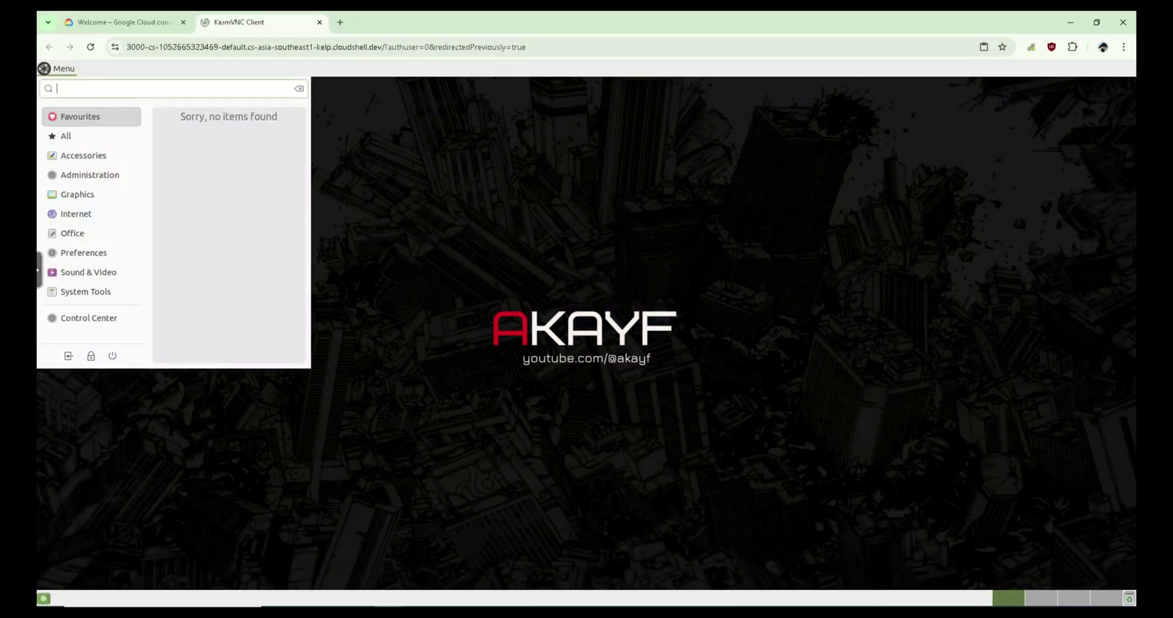
mouse_move(91, 273)
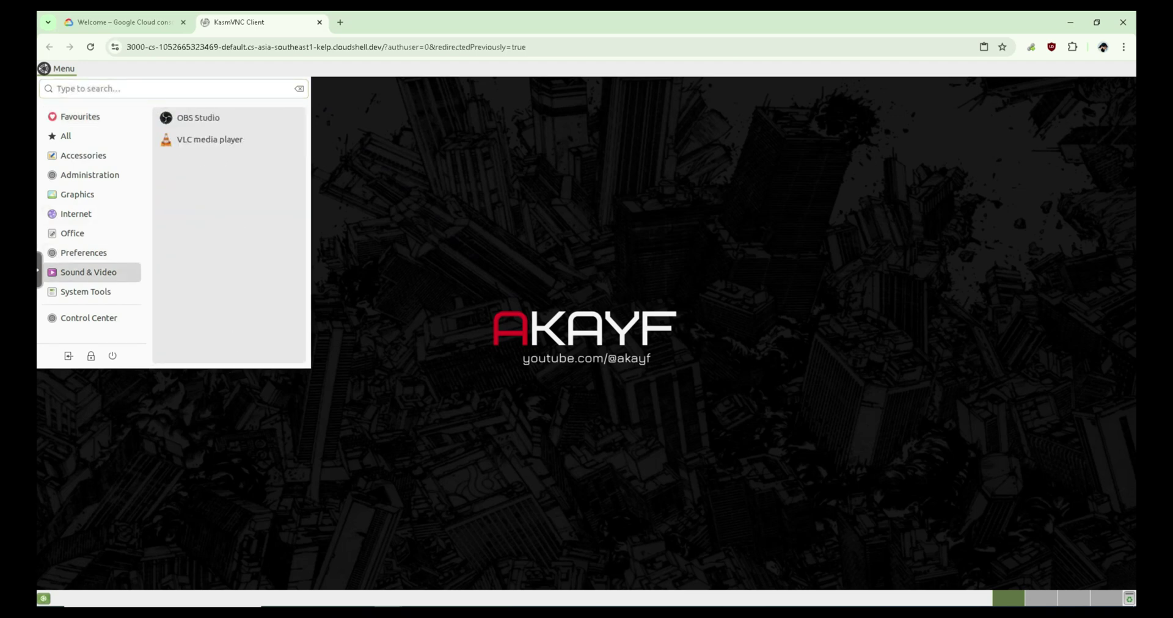
click(198, 117)
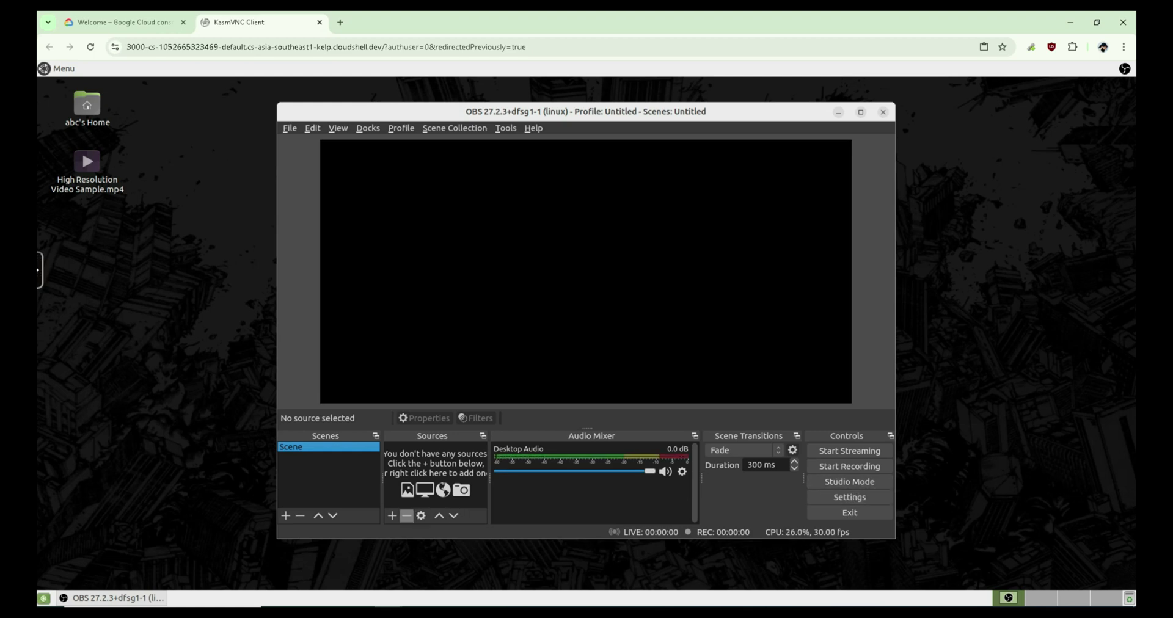
- Add a new Media Source that plays the local file High Resolution Video Sample.mp4 from the Desktop, with looping enabled
click(391, 516)
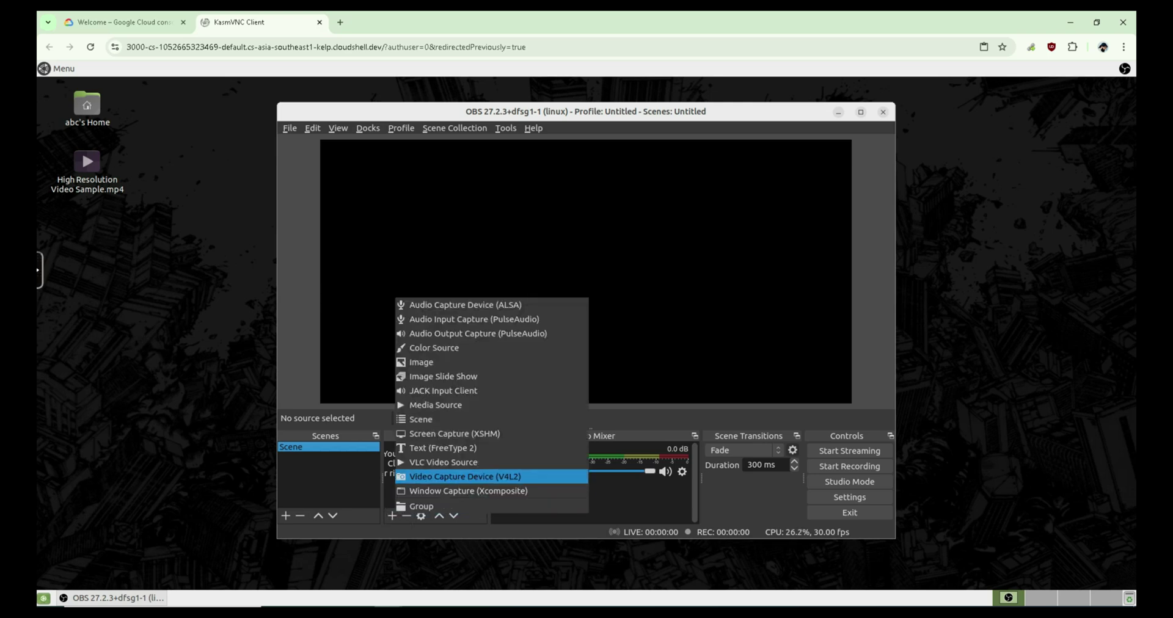
key(Return)
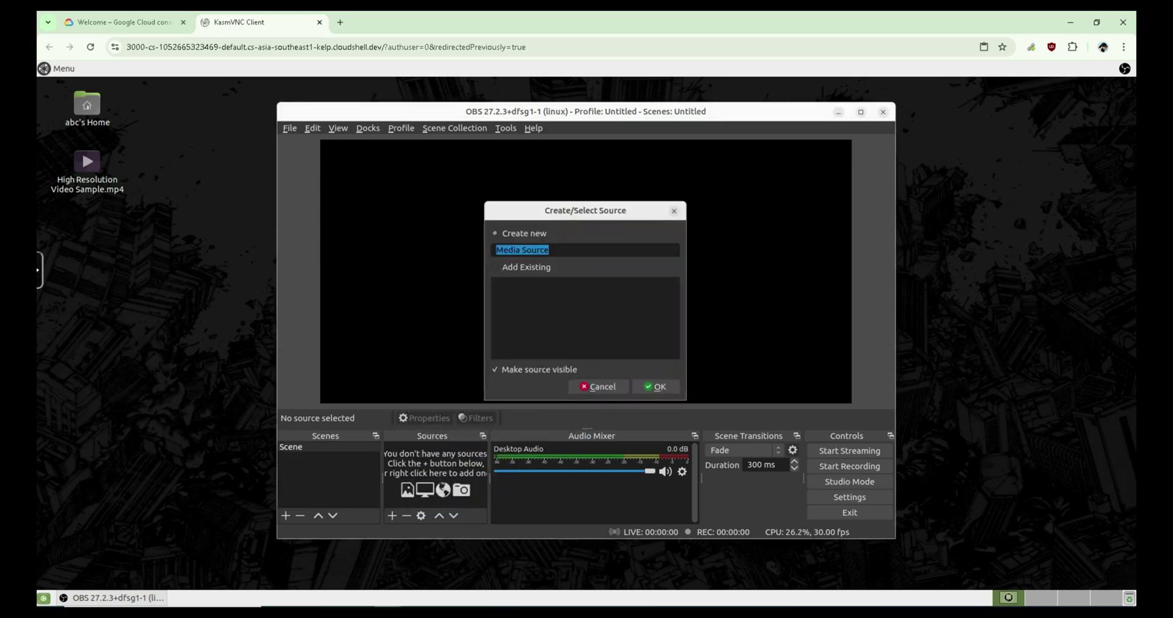
click(656, 387)
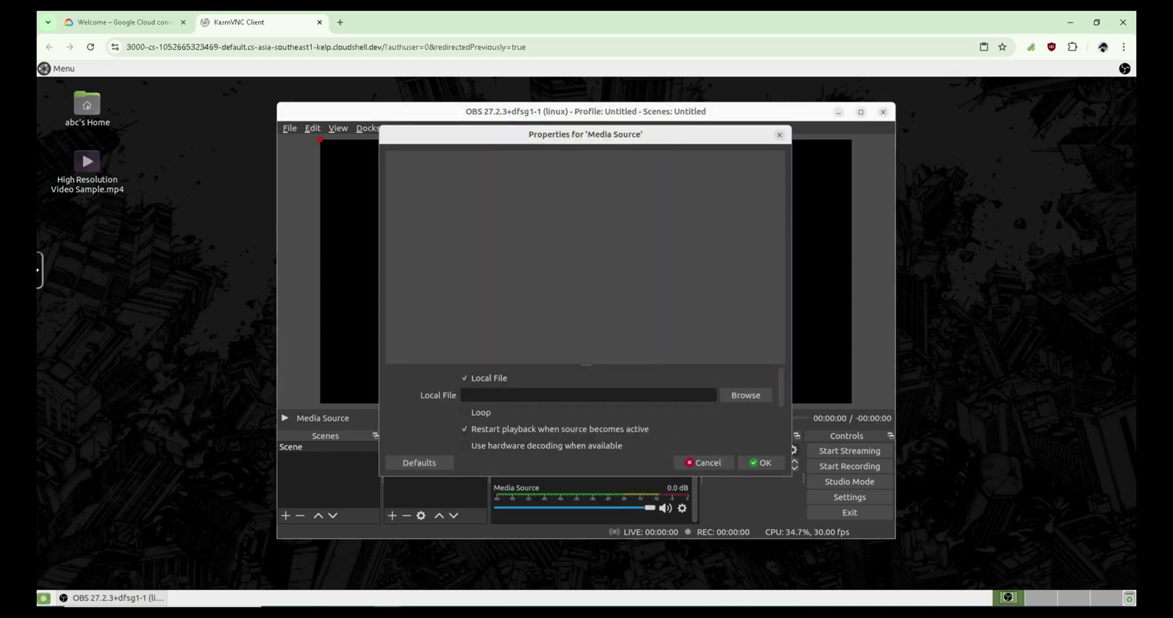
click(746, 395)
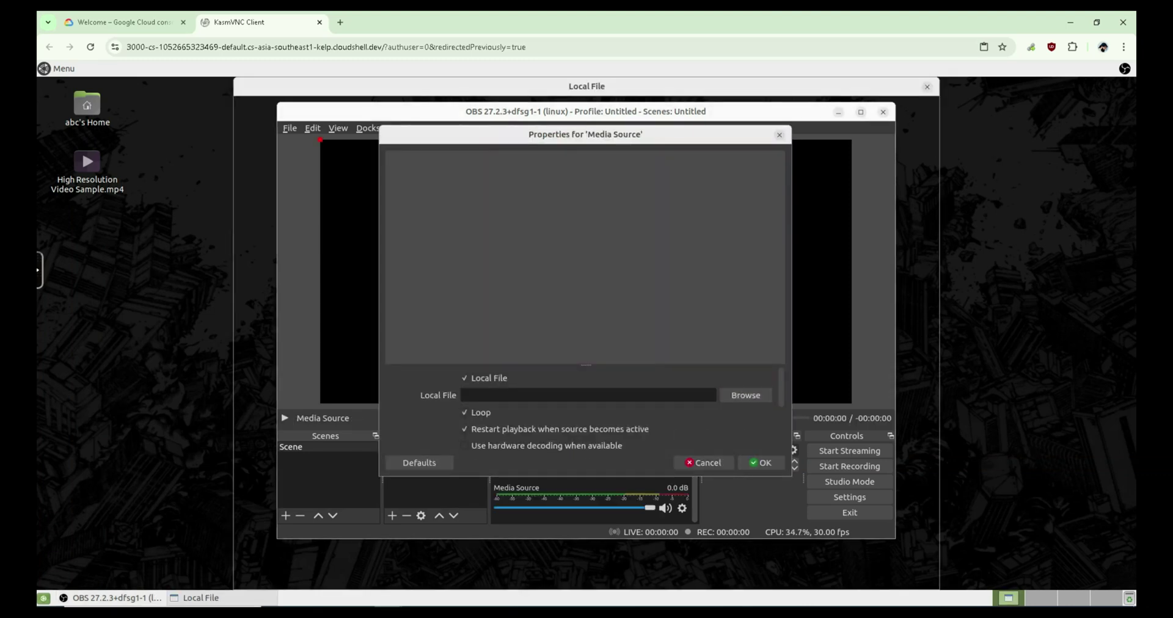
click(272, 152)
click(911, 576)
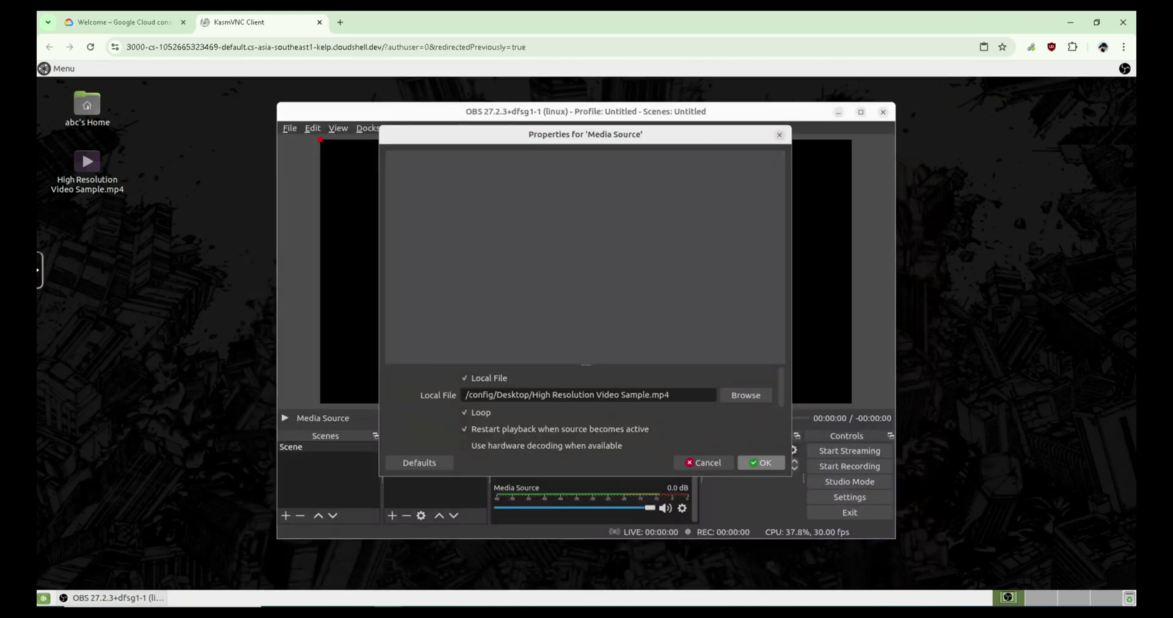
click(760, 463)
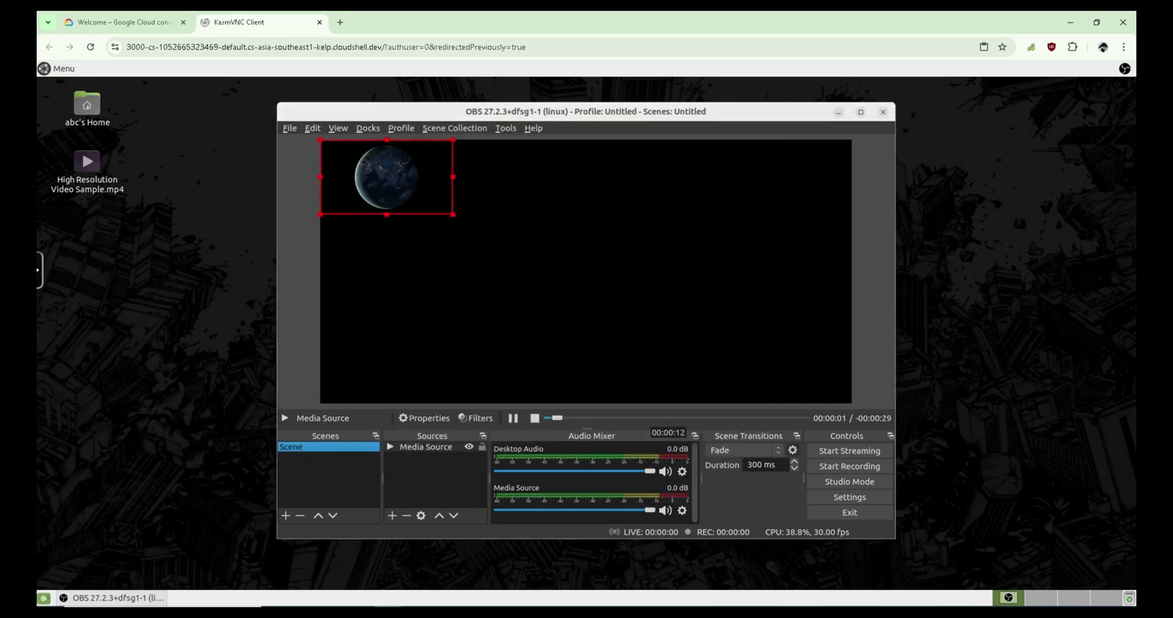
- Transform the video source in the preview so that it fits the screen
right_click(396, 166)
mouse_move(424, 334)
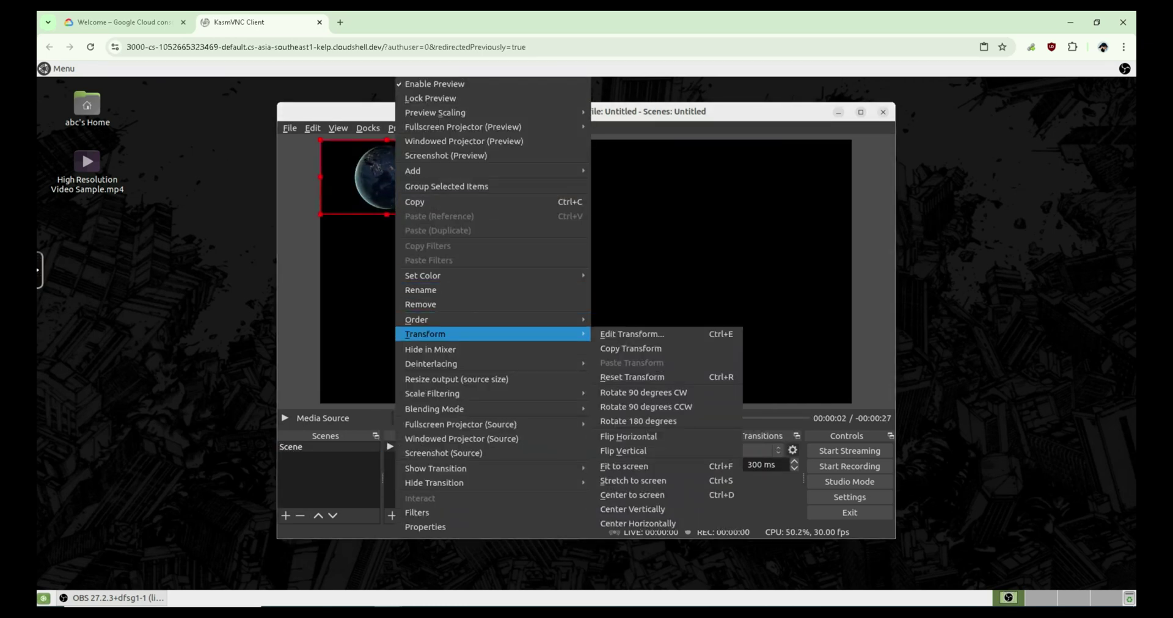
click(624, 466)
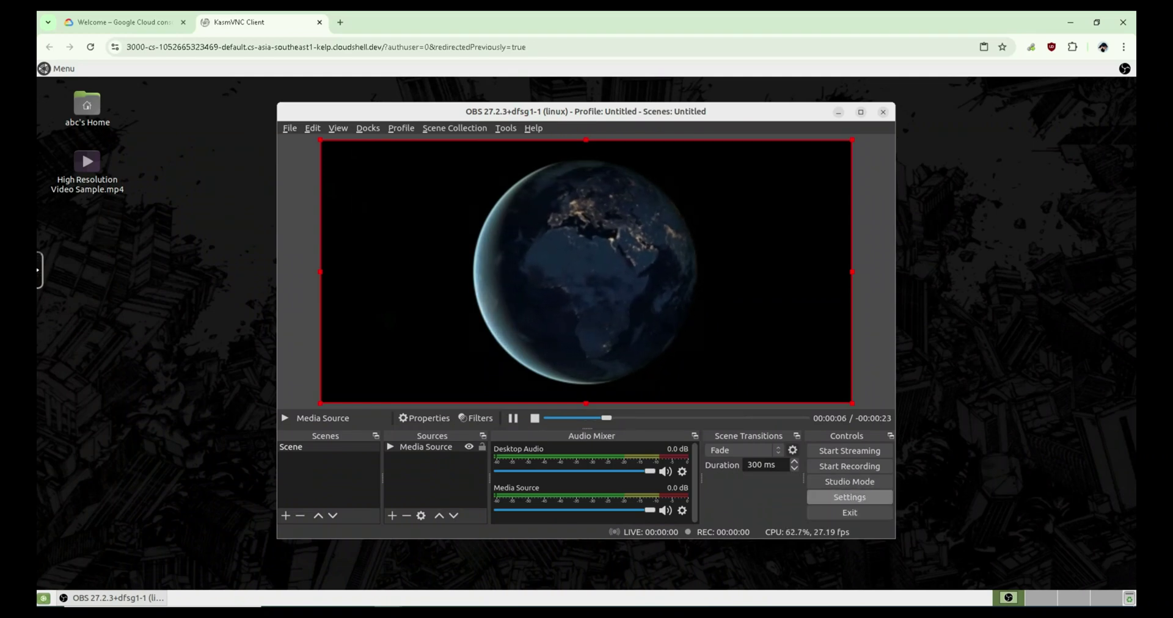
- Review the Stream and Output settings of OBS, ending on the Stream settings
click(850, 497)
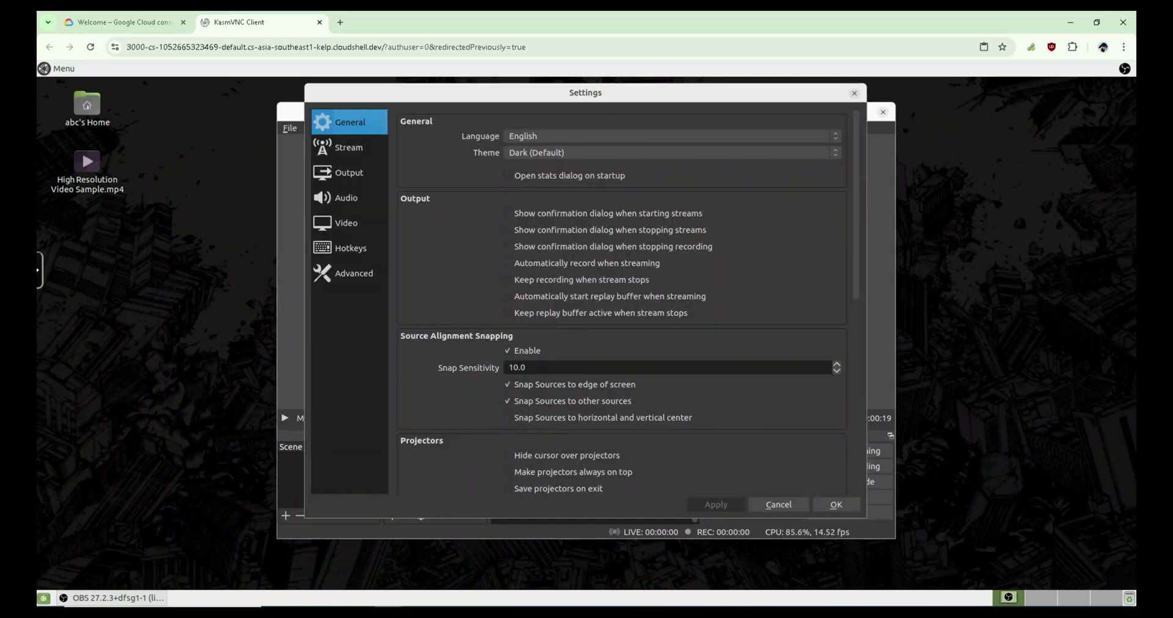
click(348, 147)
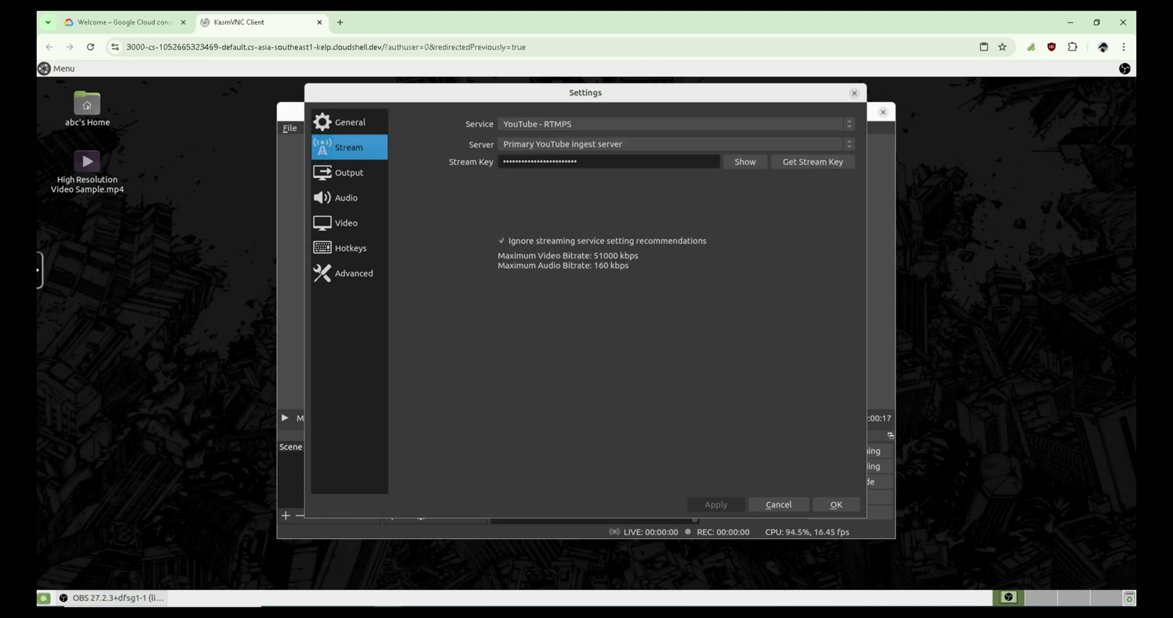
click(349, 172)
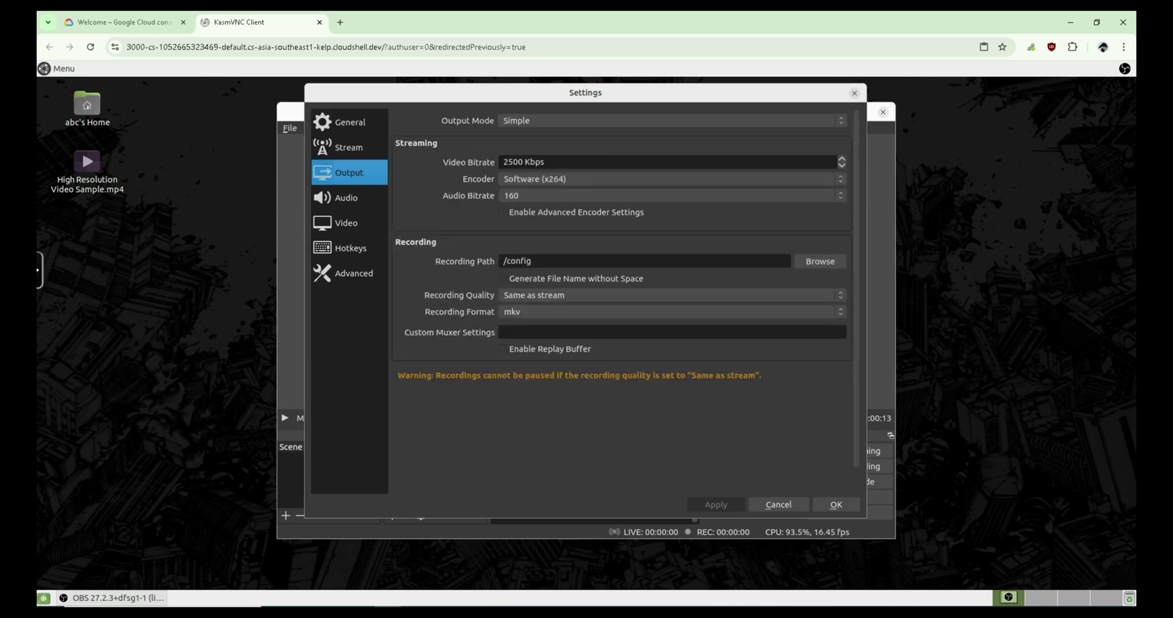
click(348, 147)
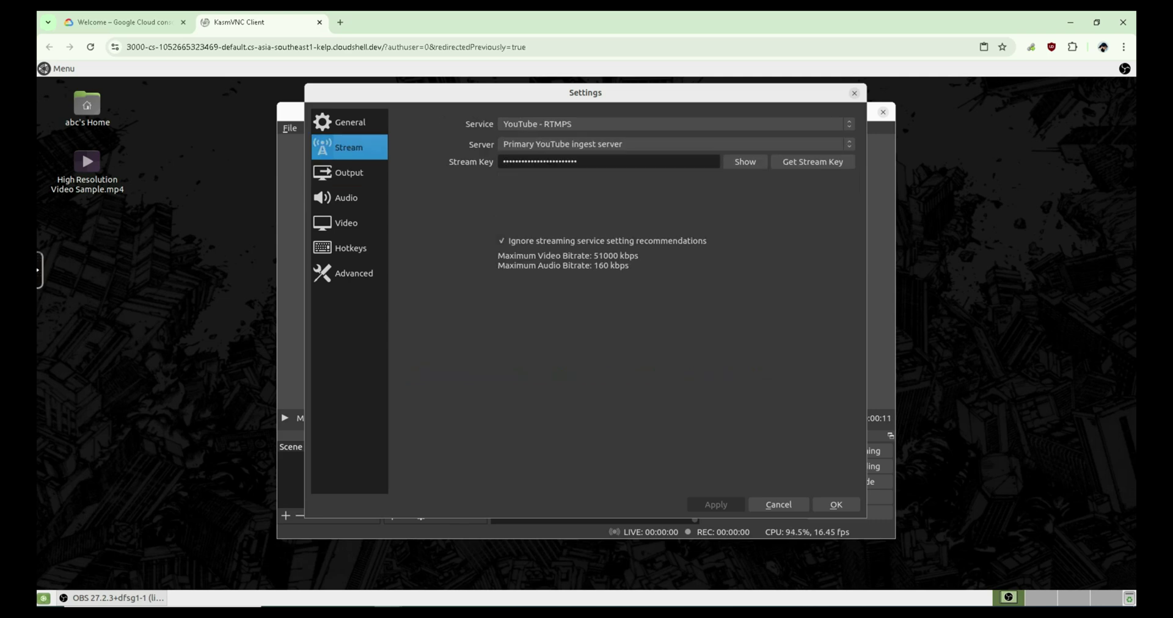
- Switch to the other Chrome window and open YouTube's Go live page in a new tab
click(304, 606)
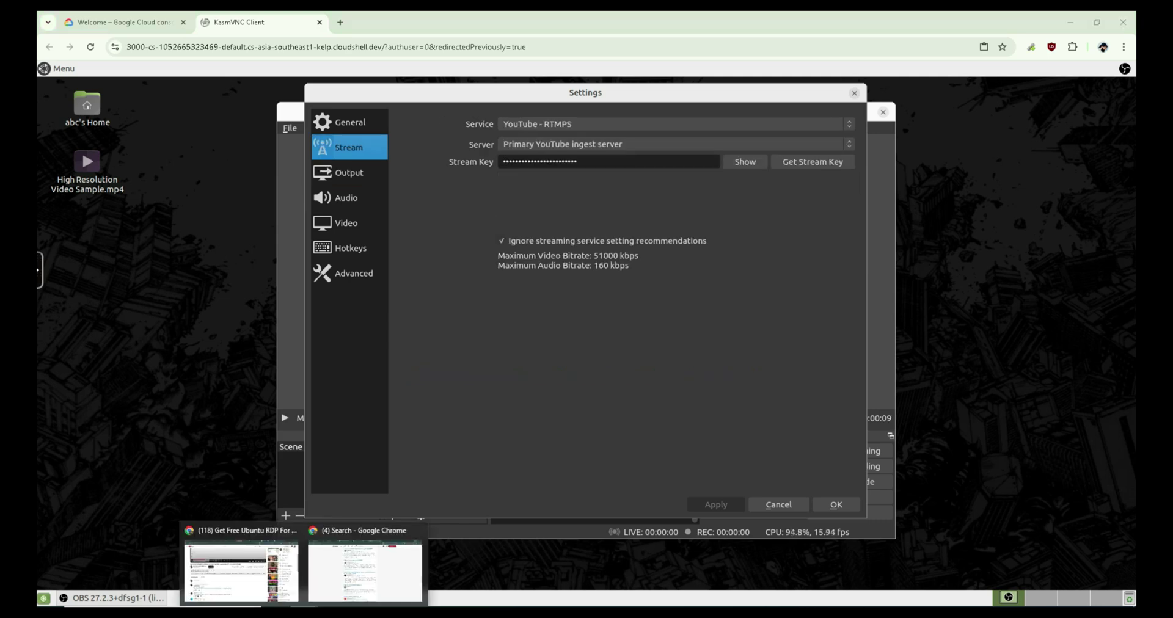
click(365, 569)
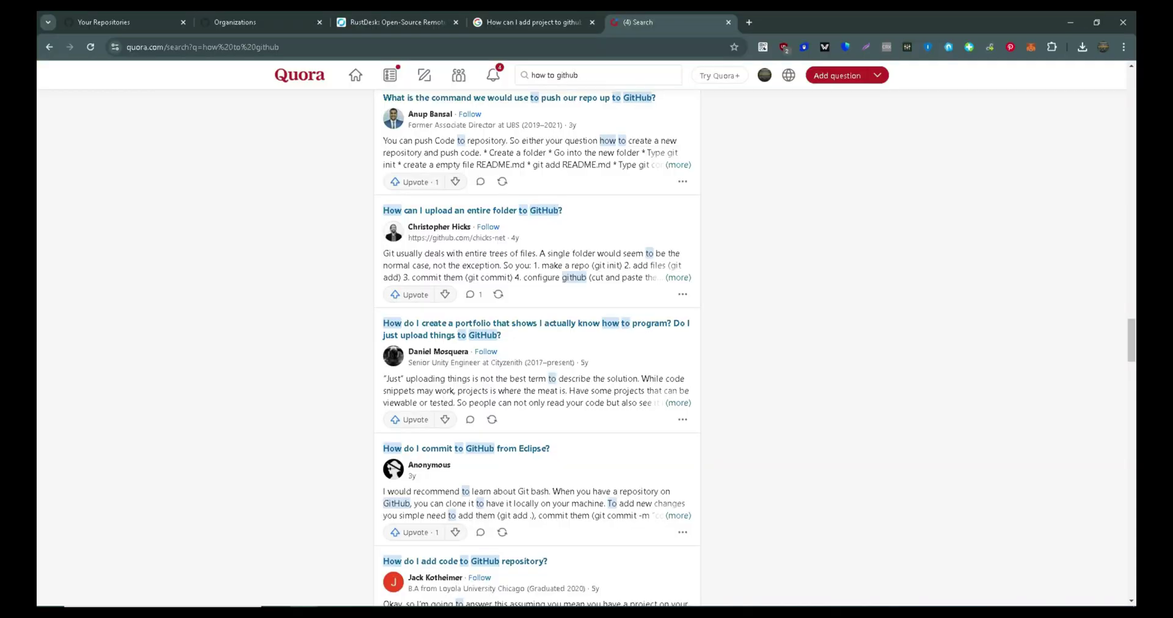
click(749, 22)
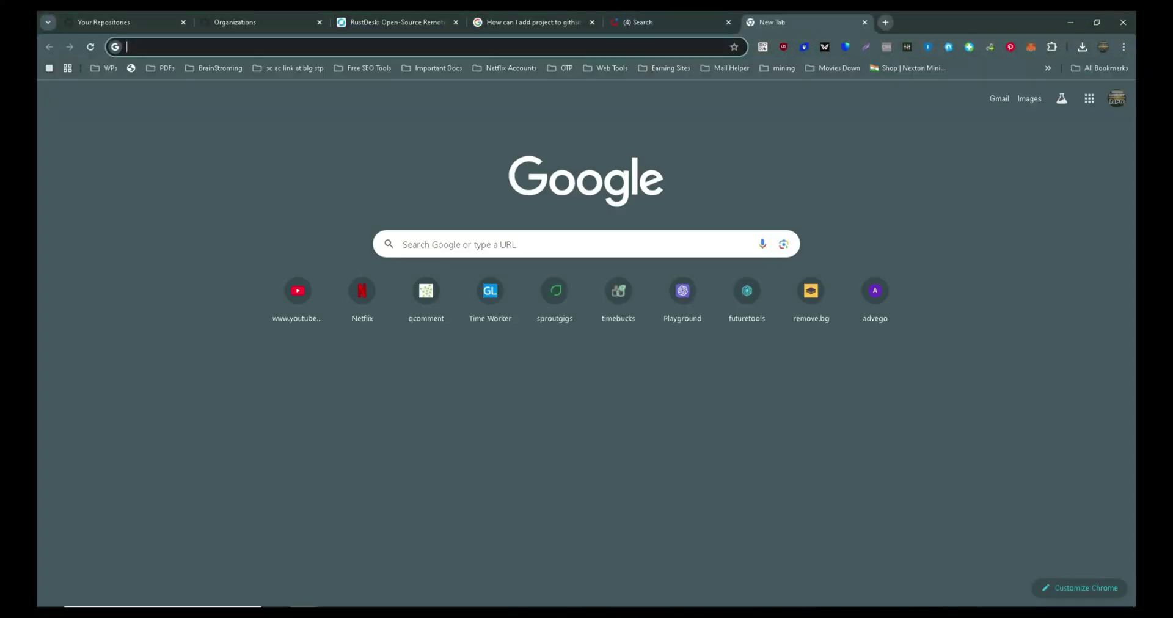
click(297, 293)
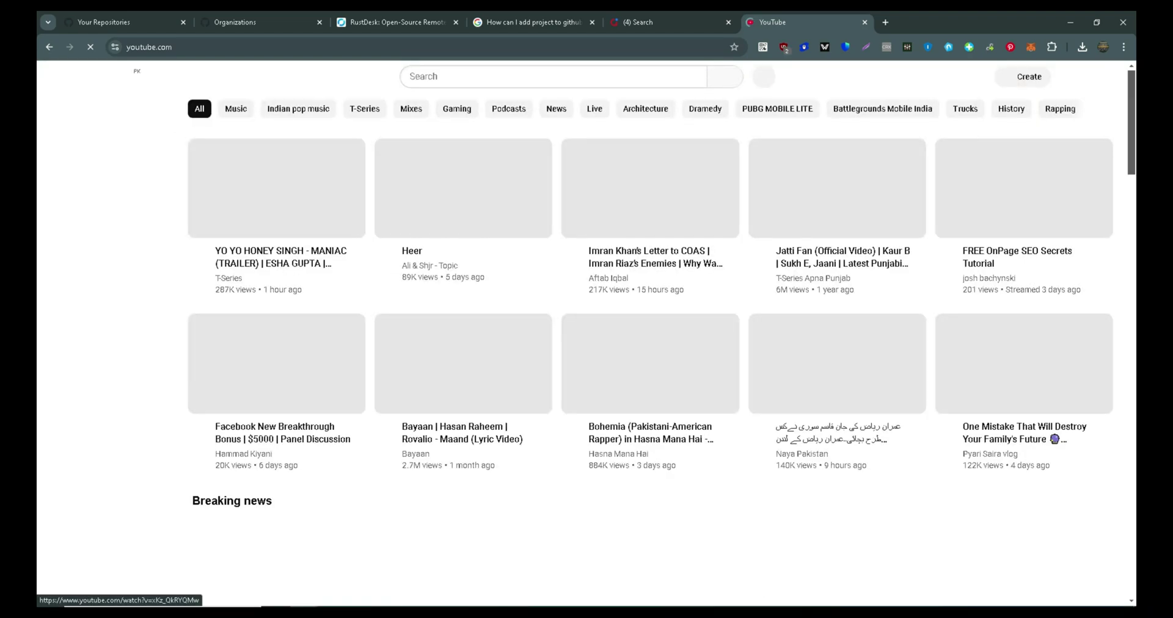
click(1022, 77)
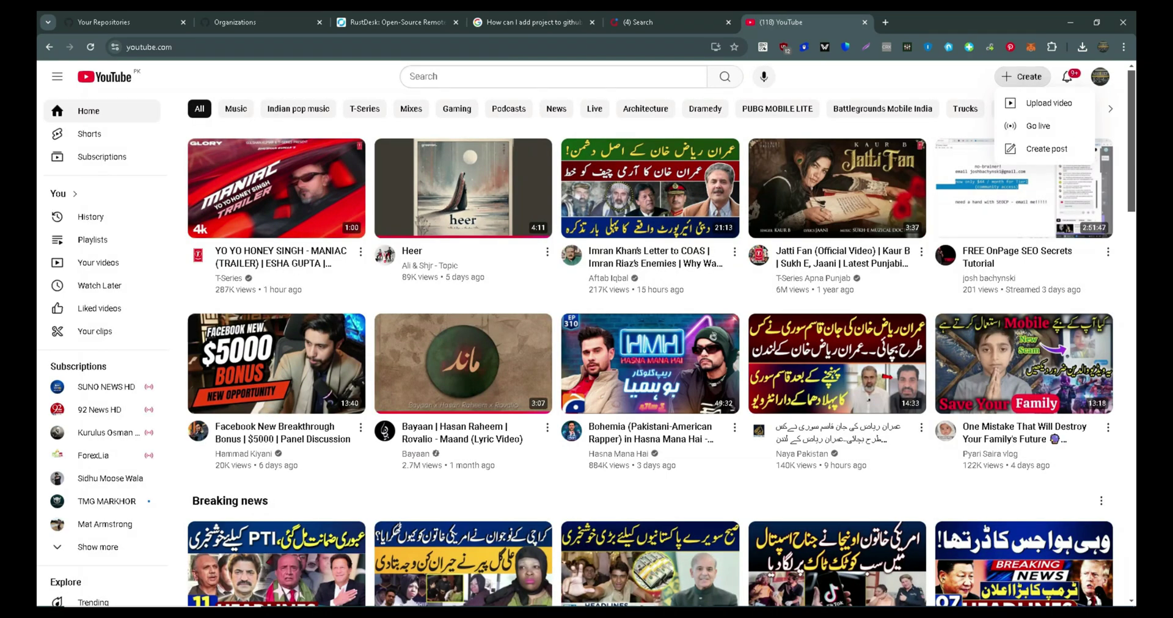
click(1038, 126)
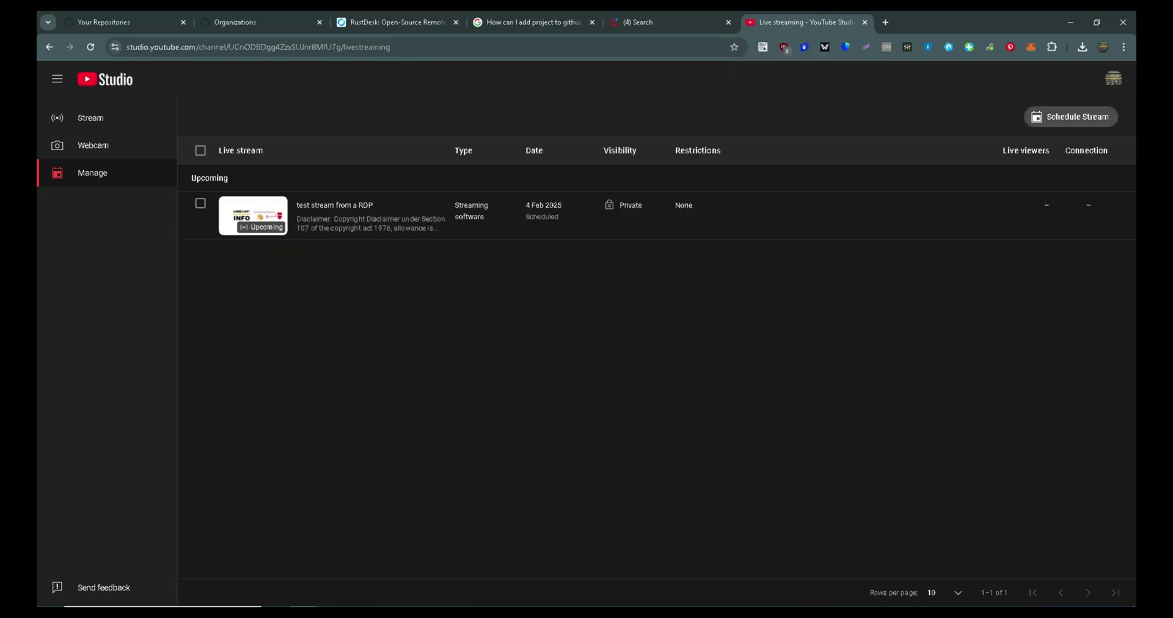
- Start scheduling a new stream without reusing previous settings and title it "Test Live Stream From RDP"
click(1070, 117)
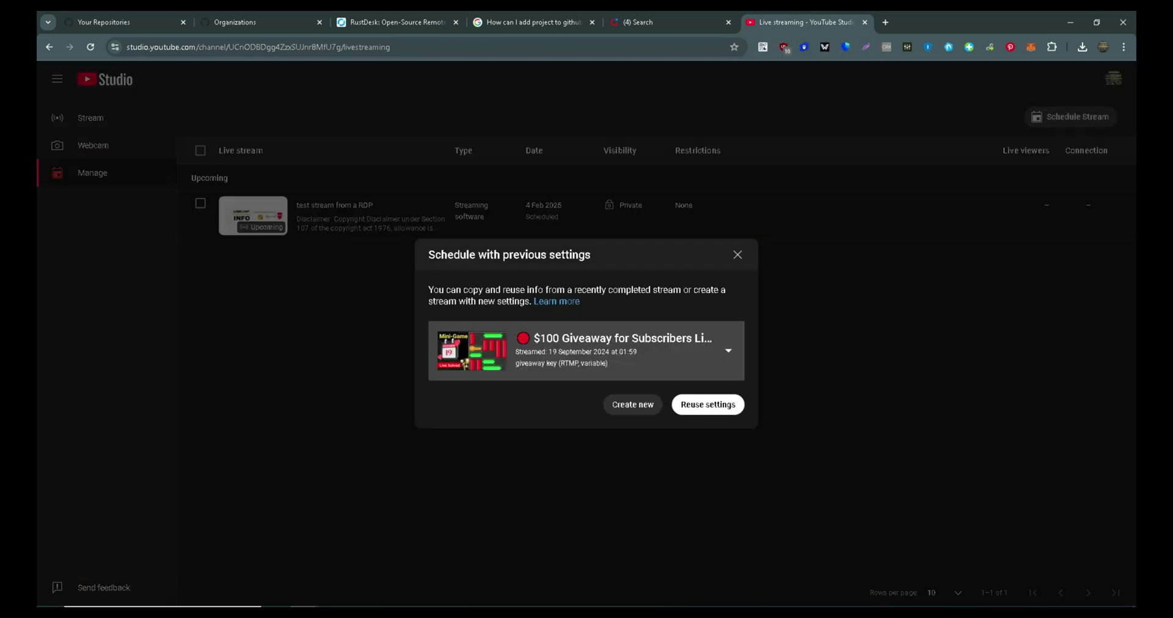
click(633, 405)
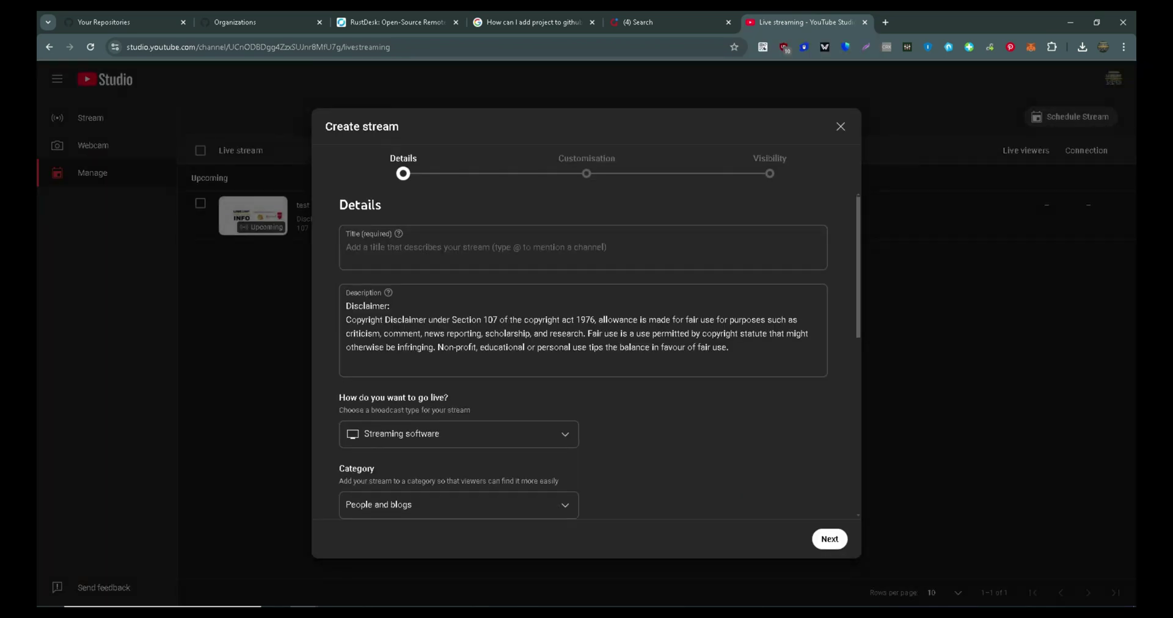
click(345, 247)
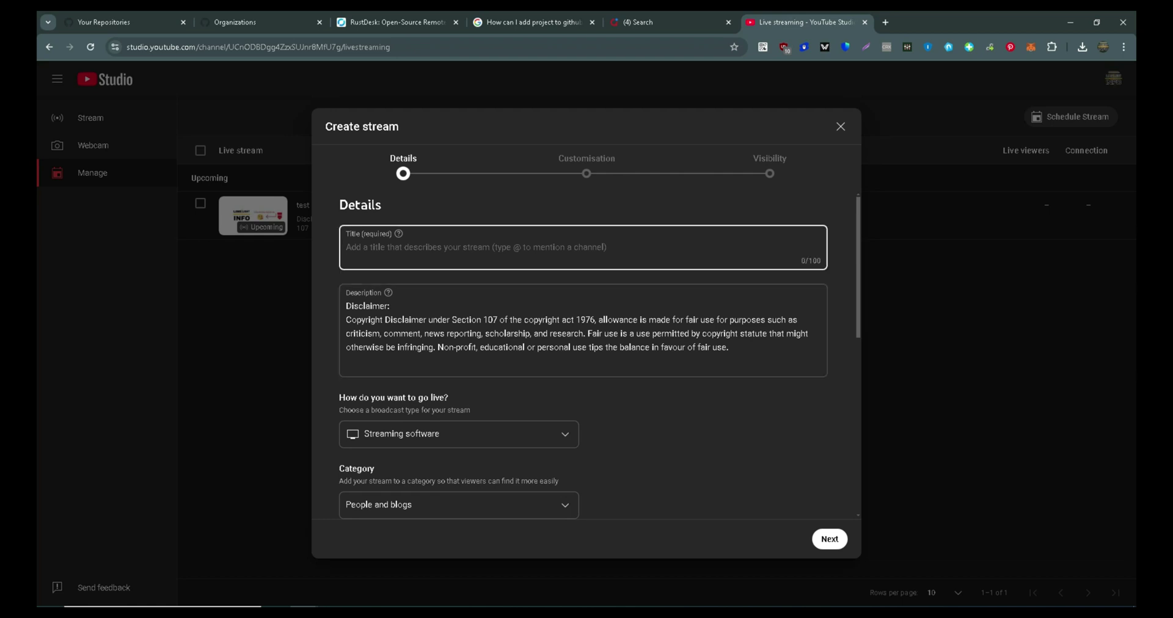
text(Test Live Stream From RDP)
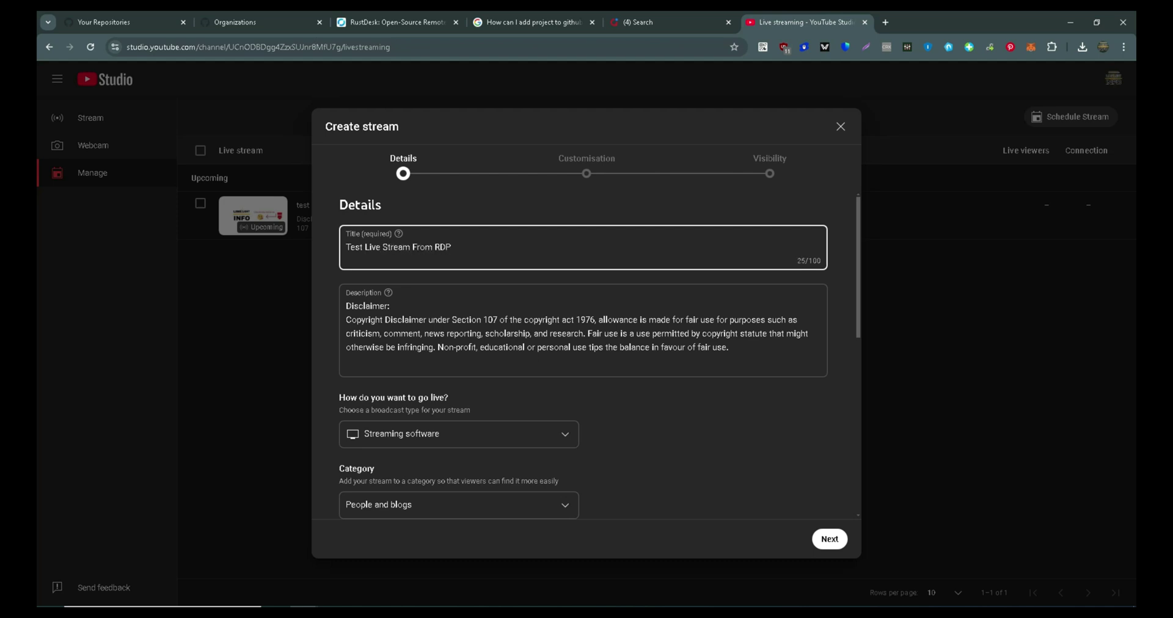
click(829, 539)
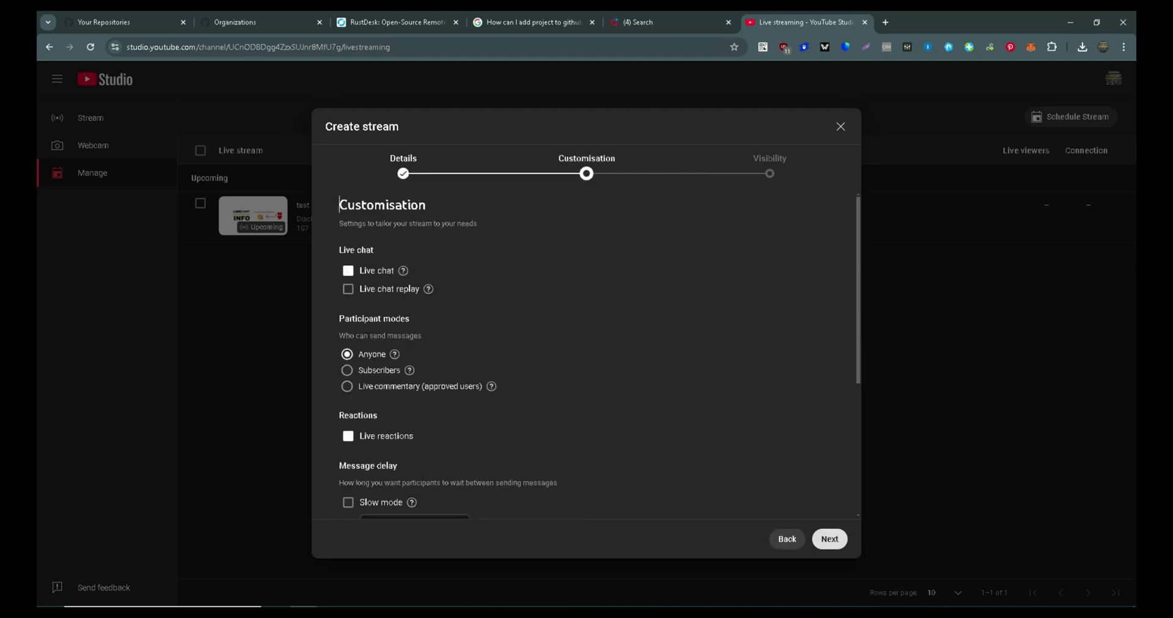
- Accept the default customisation, set the stream's visibility to Unlisted and finish creating it
click(830, 539)
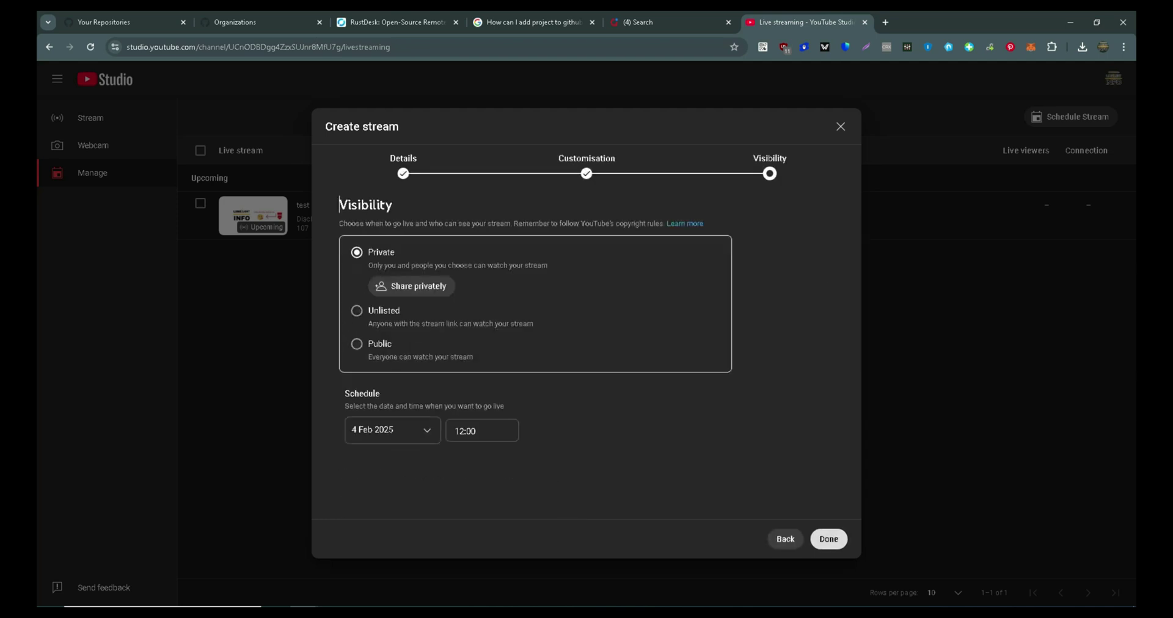
click(357, 310)
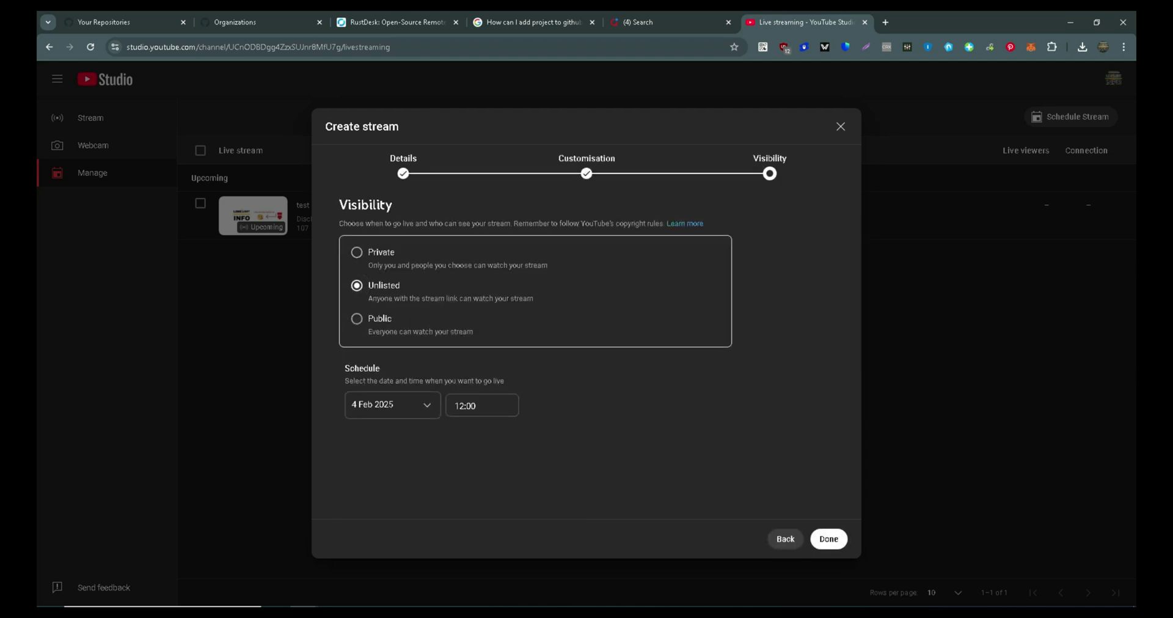
click(829, 539)
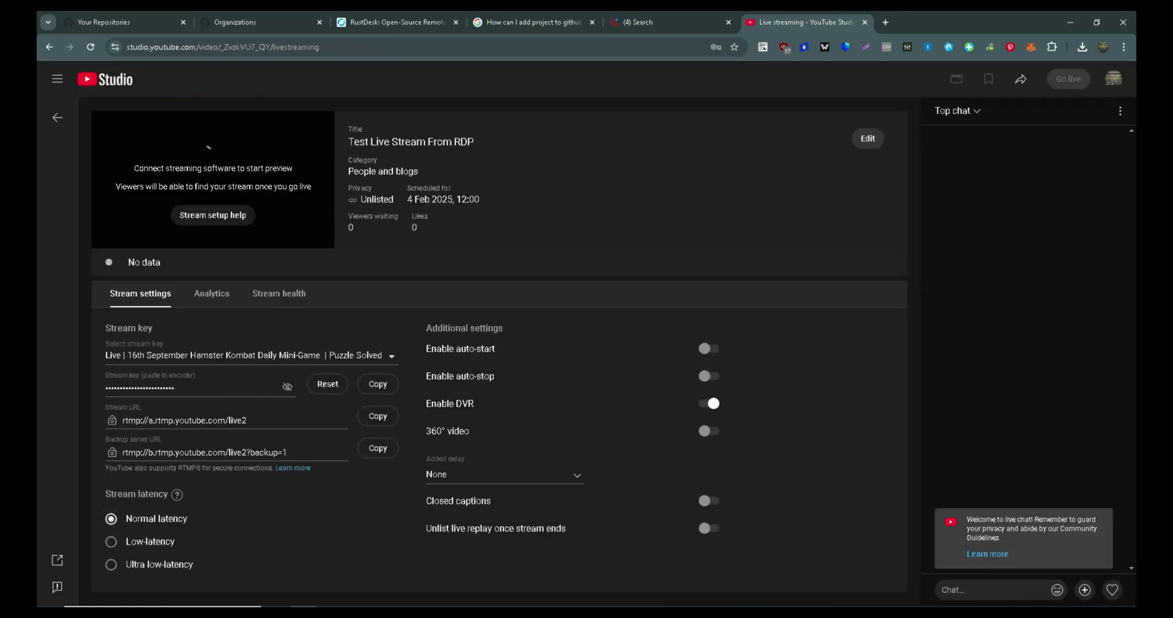
- Set the stream latency to Ultra low-latency, copy the stream key and switch back to the OBS settings on the remote desktop
click(111, 564)
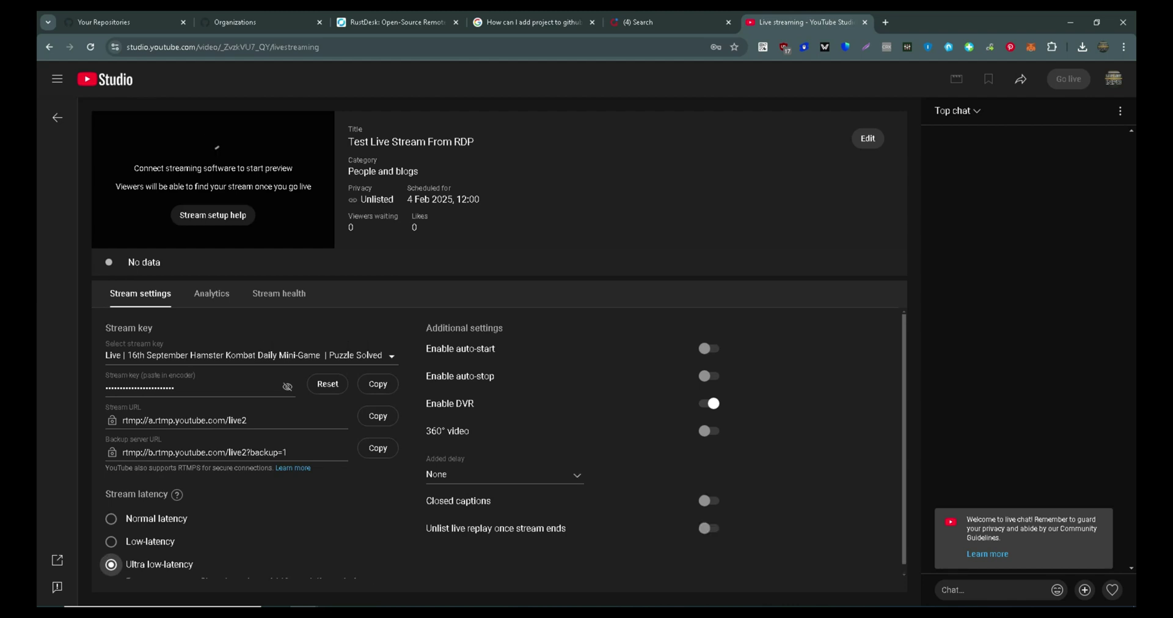
click(378, 383)
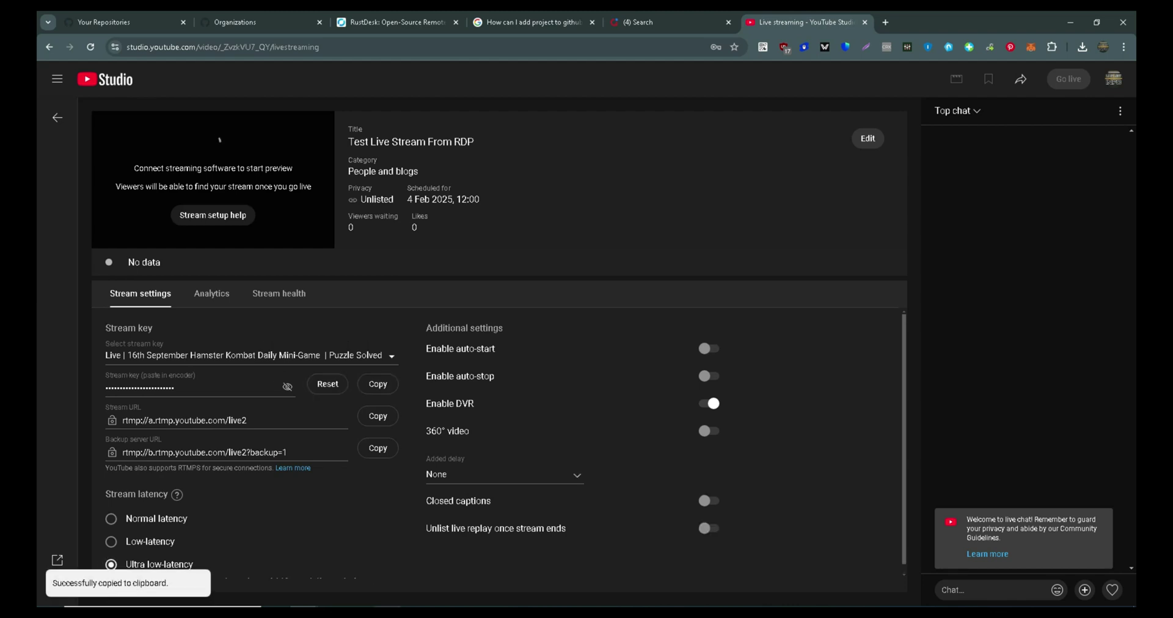
click(449, 566)
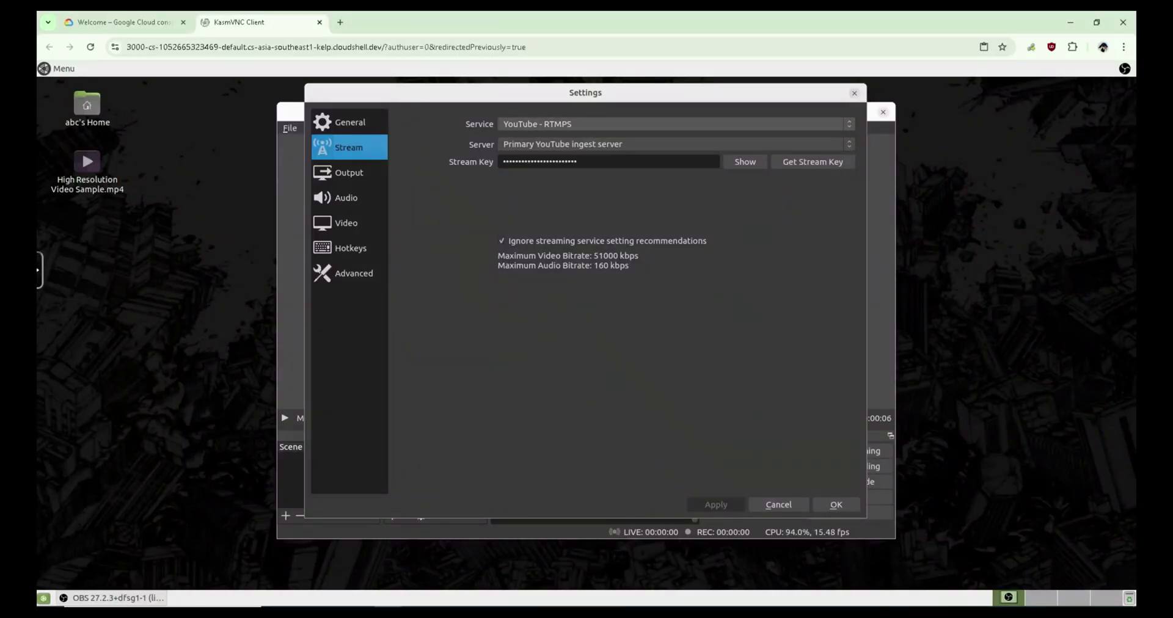
- Replace the existing stream key in the OBS stream settings with the copied YouTube stream key and apply the change
double_click(540, 162)
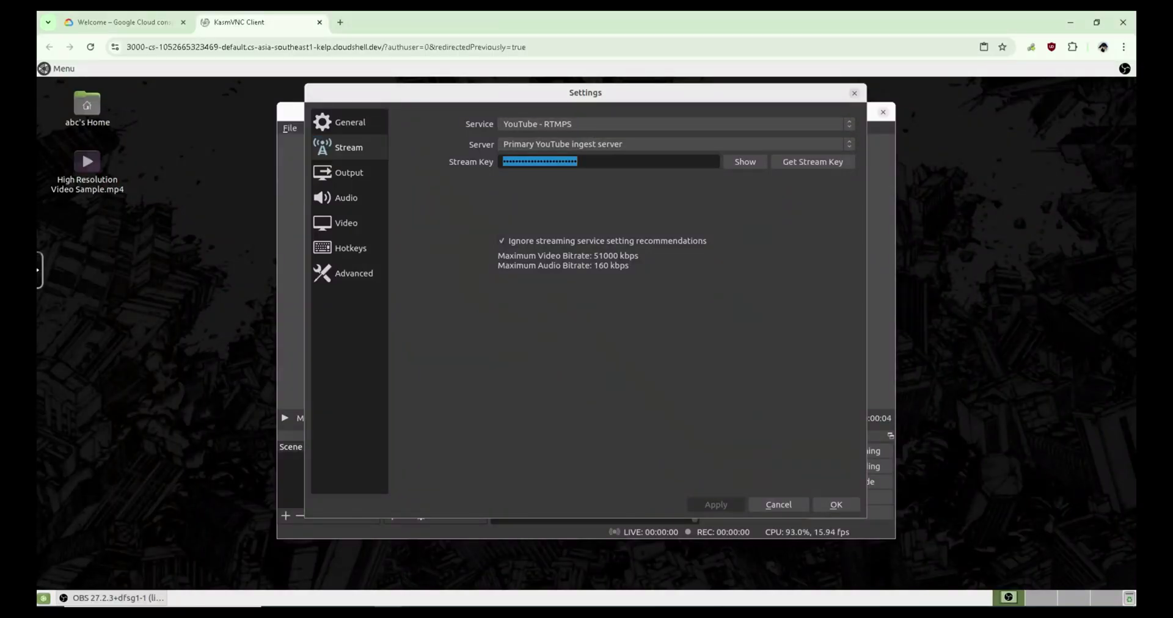
right_click(646, 164)
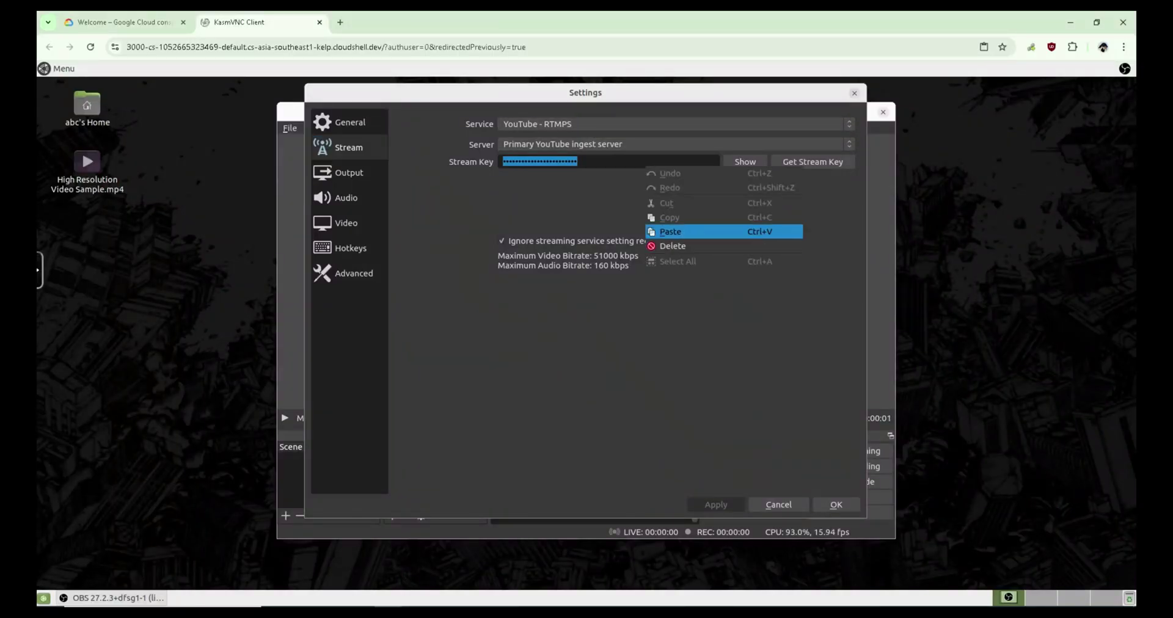
click(672, 246)
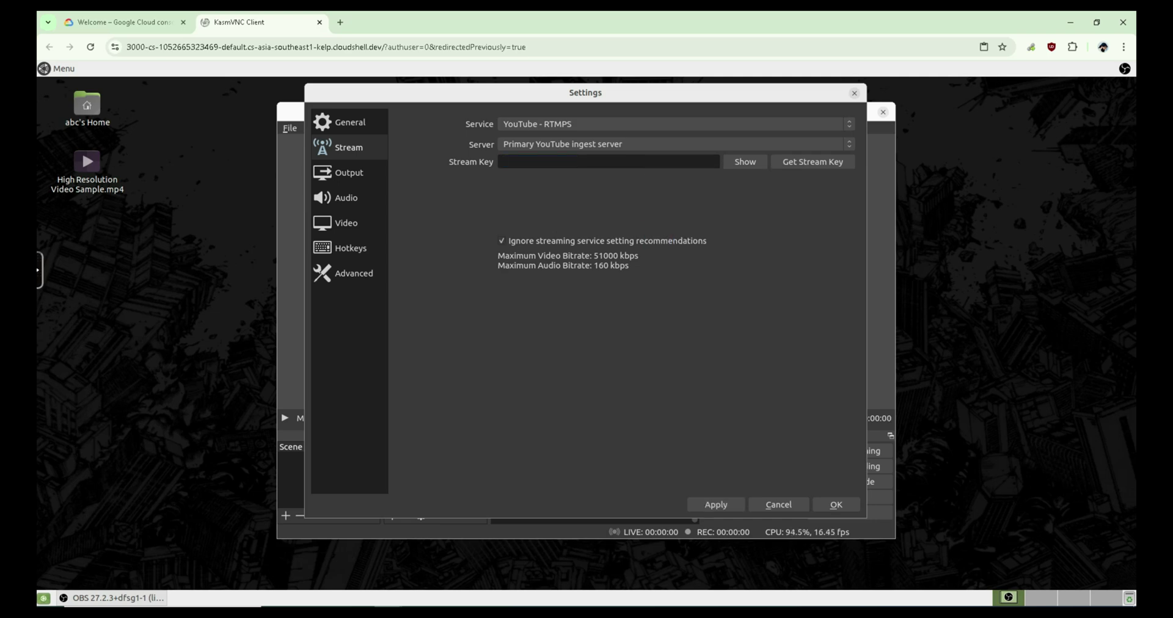
right_click(580, 161)
click(611, 225)
click(716, 505)
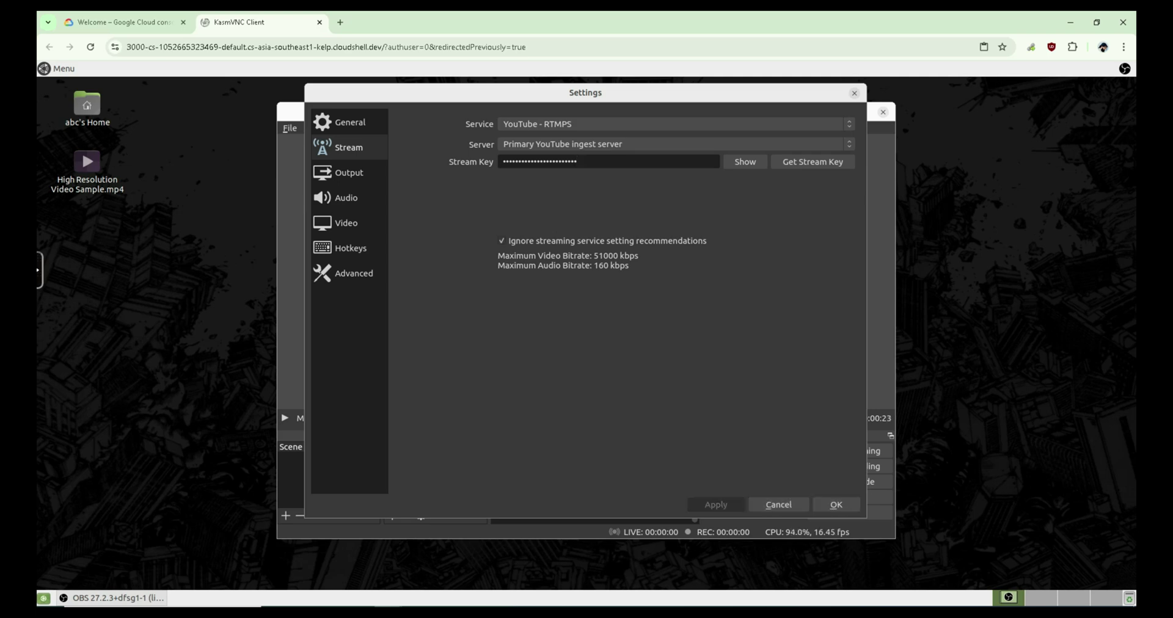
- Review the output, audio, video and advanced settings, apply them and close the OBS settings
click(349, 173)
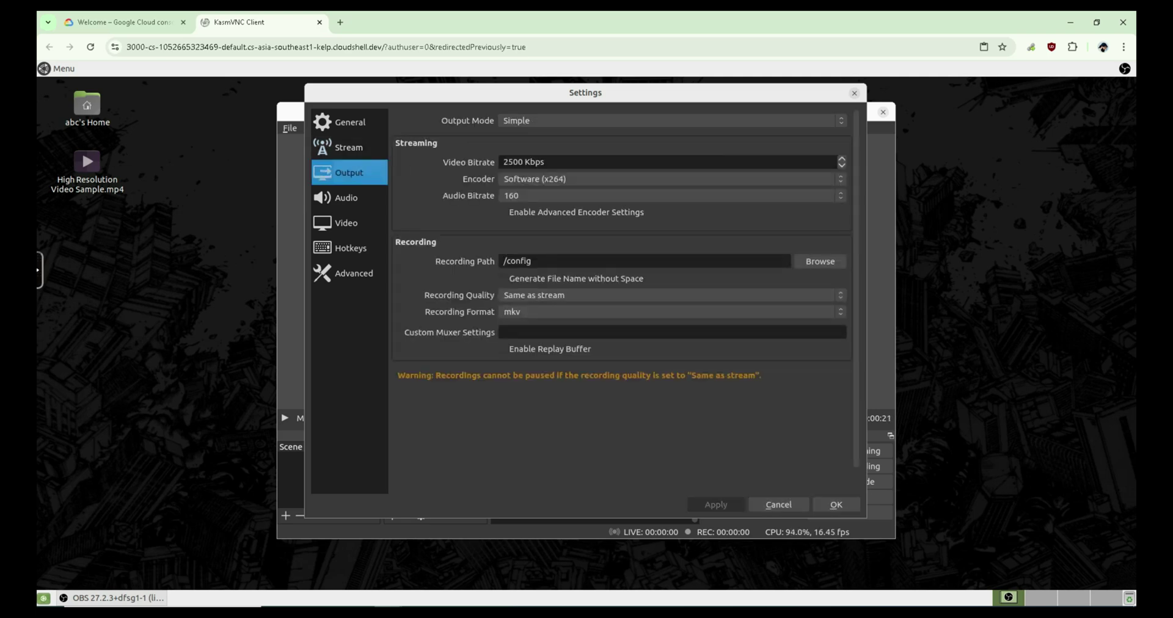
click(346, 197)
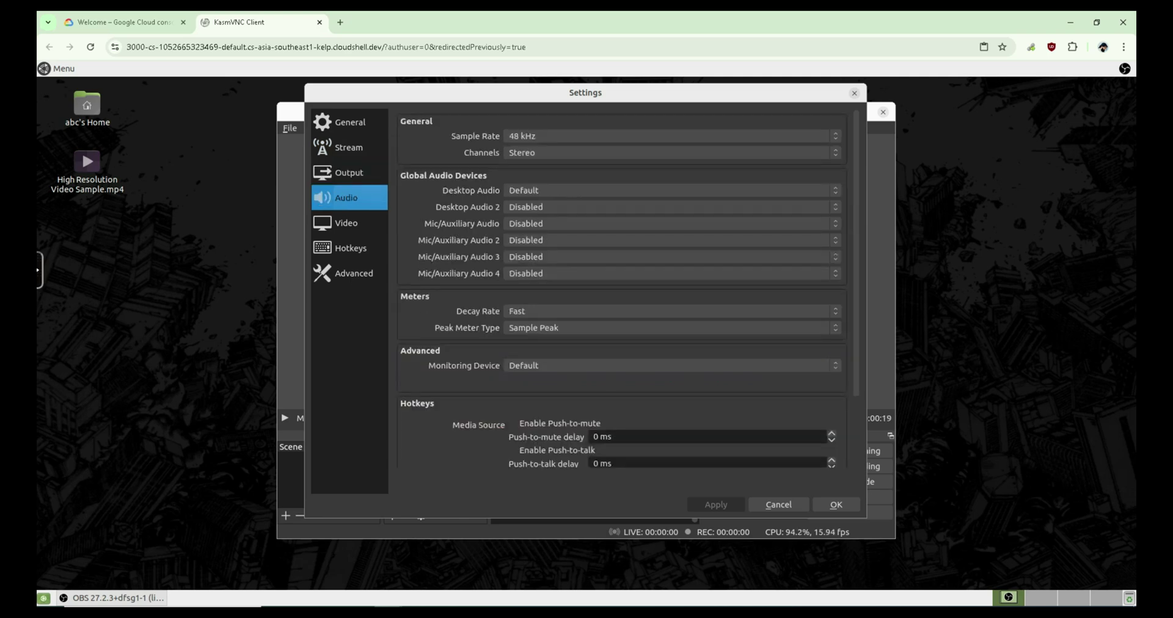
scroll(621, 279, down, 4)
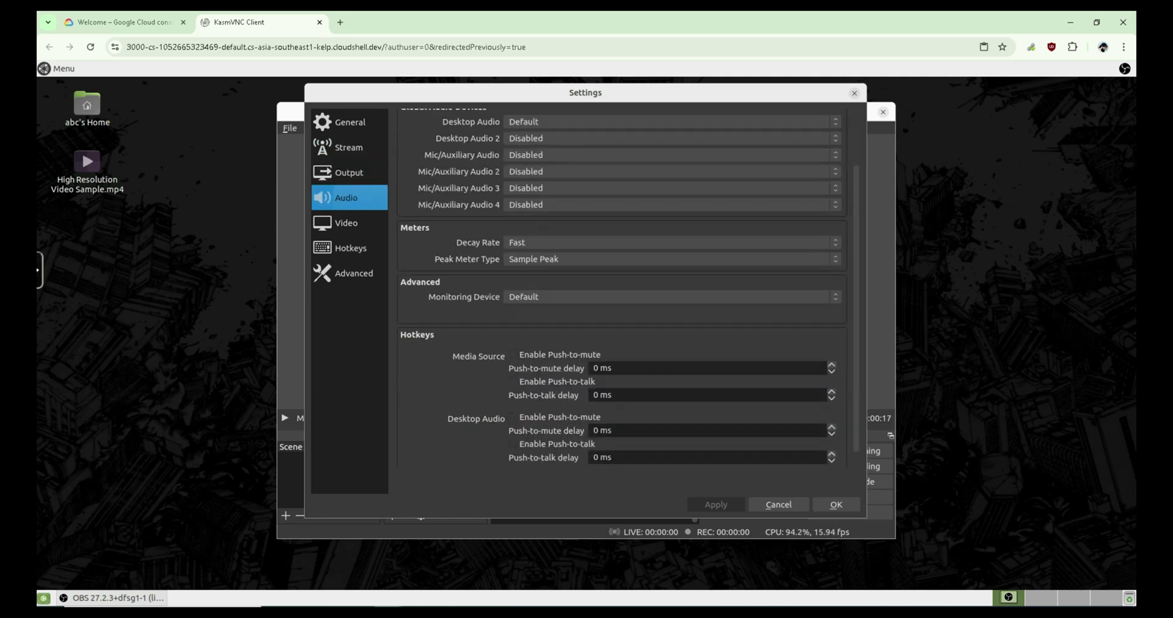
click(346, 223)
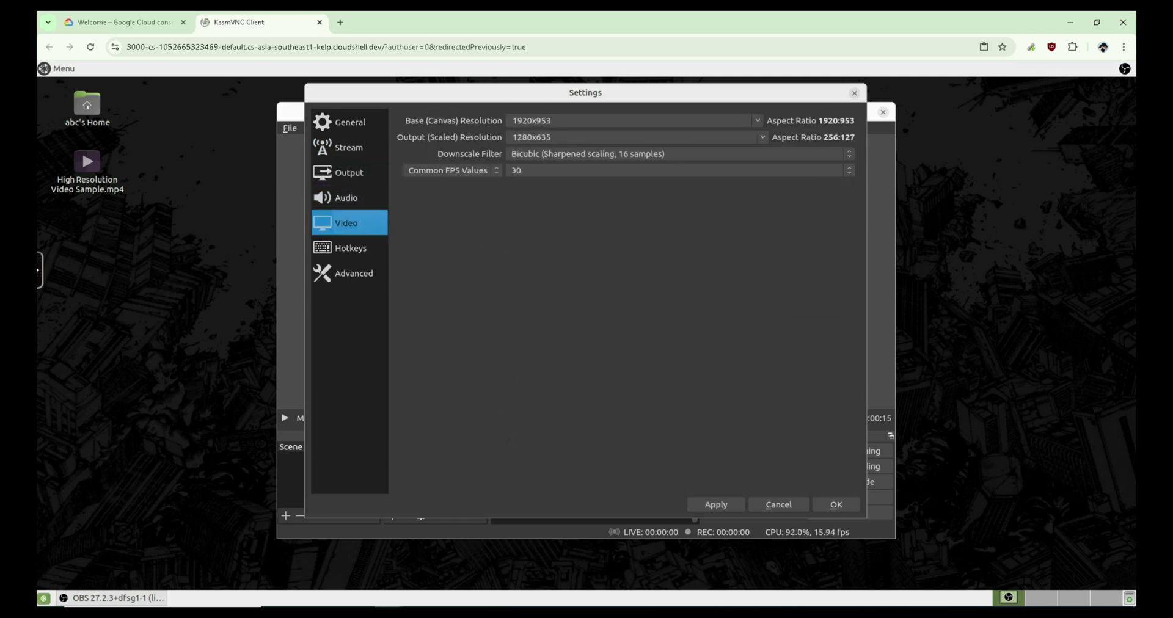
click(353, 273)
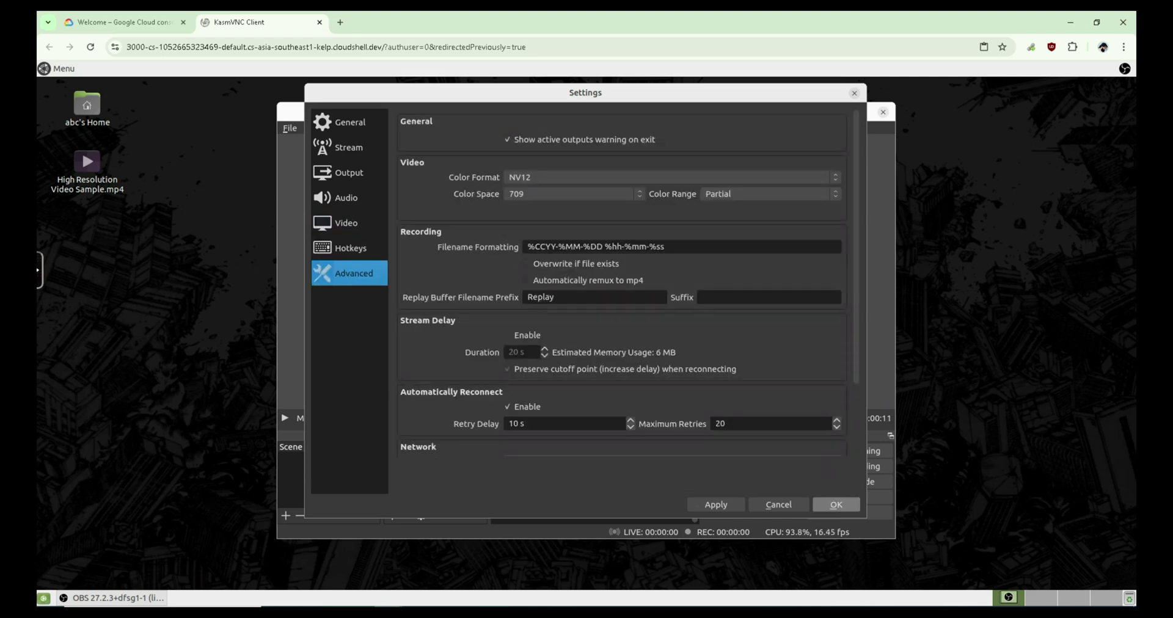
click(717, 505)
click(835, 505)
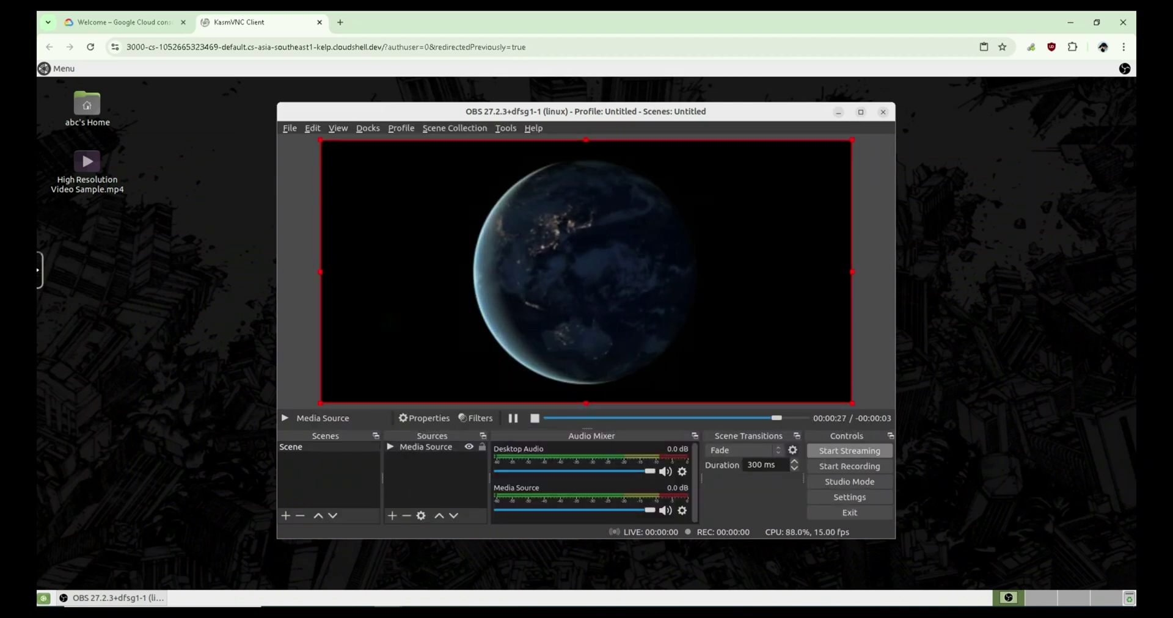
- Start streaming in OBS and switch to YouTube Studio to take "Test Live Stream From RDP" live
click(850, 451)
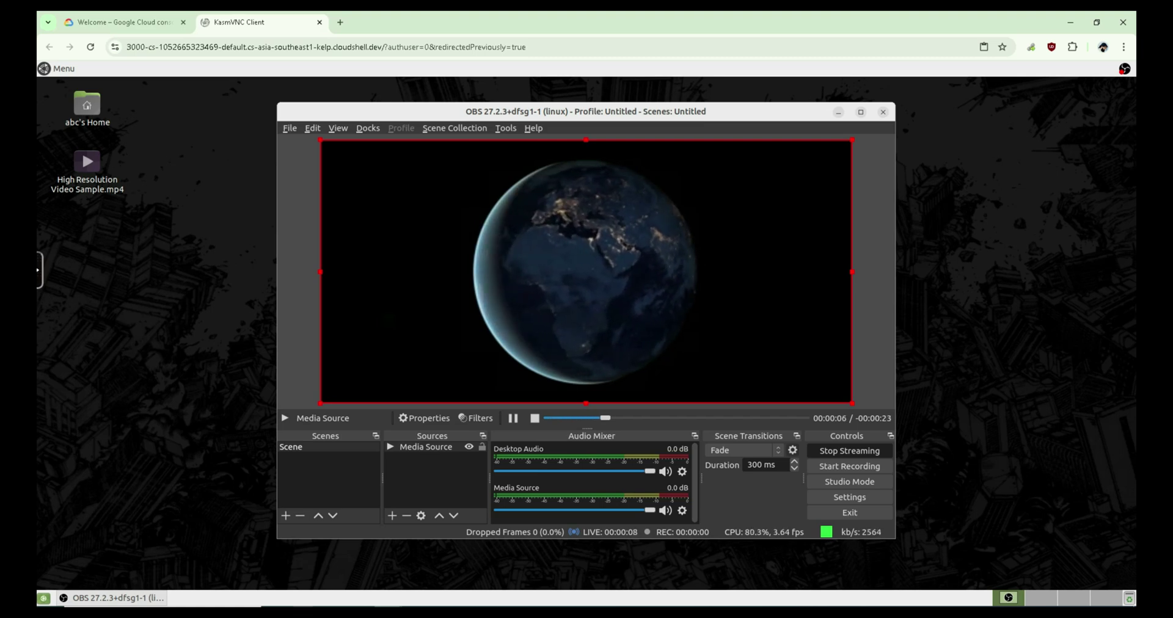
click(365, 562)
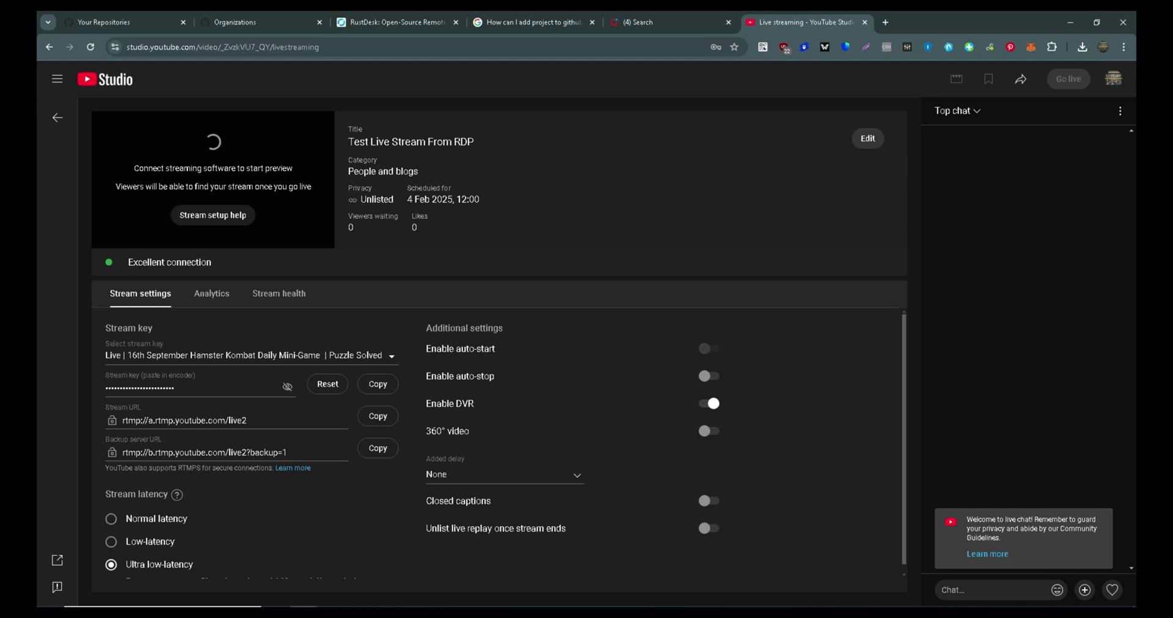
drag(348, 141, 475, 142)
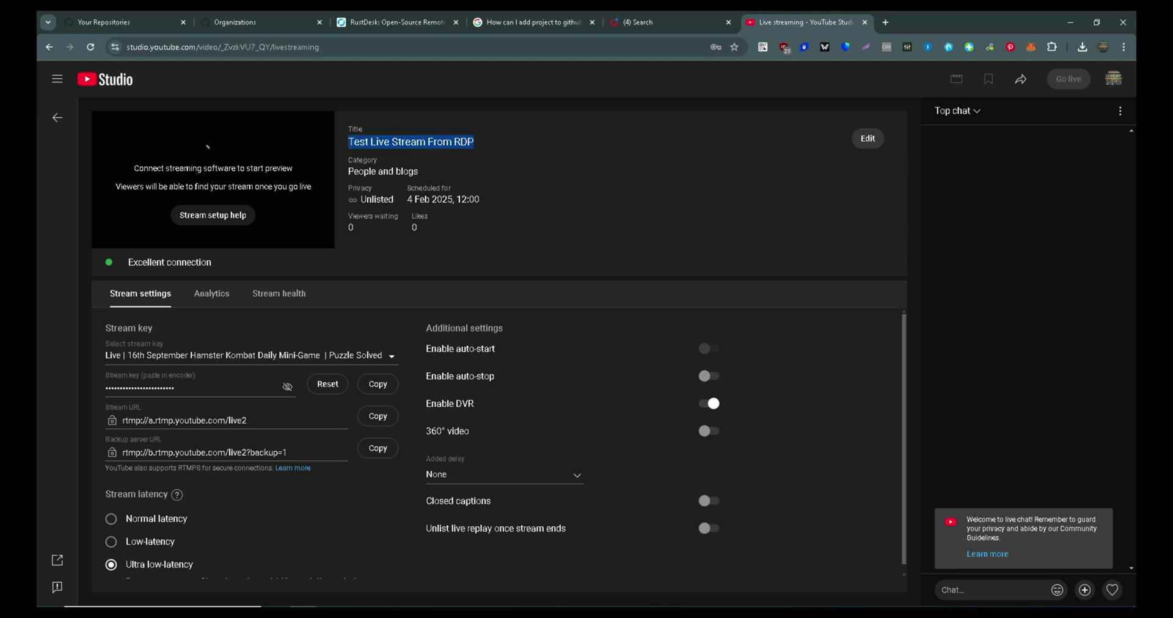
click(475, 142)
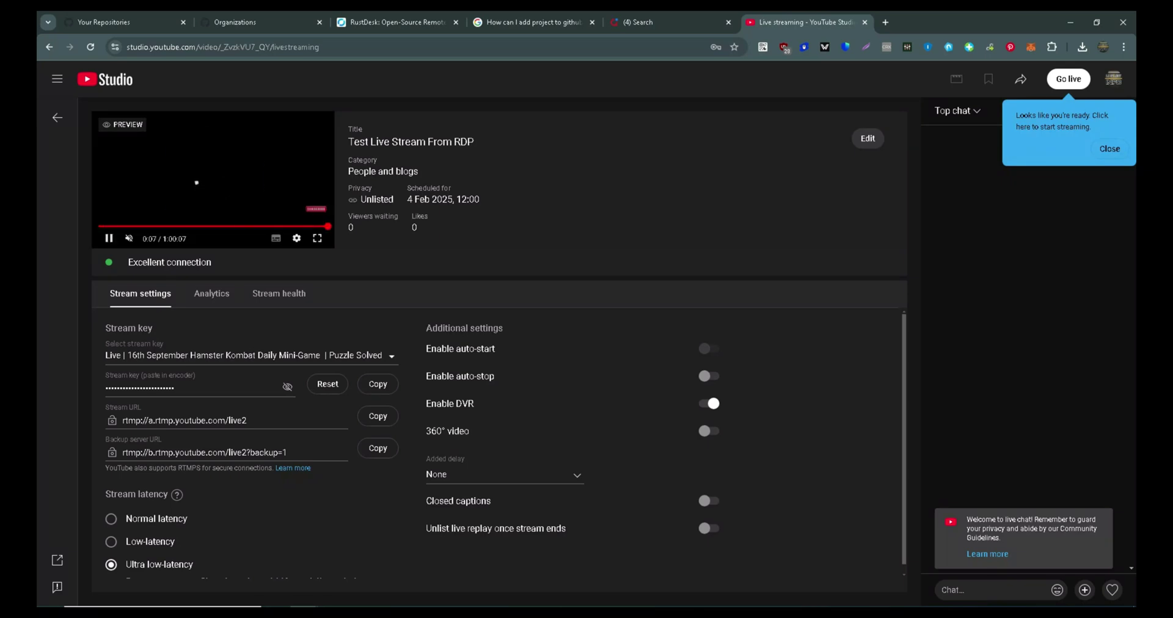
click(1069, 79)
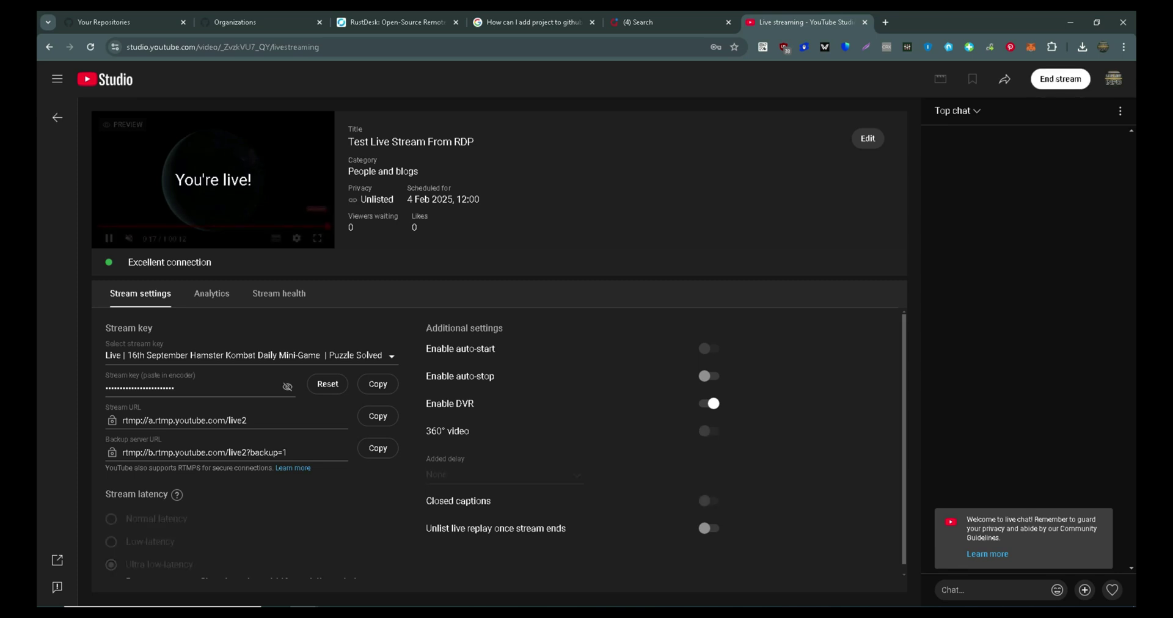
- Show the live stream's analytics and copy the video URL from its preview player
click(212, 294)
right_click(227, 151)
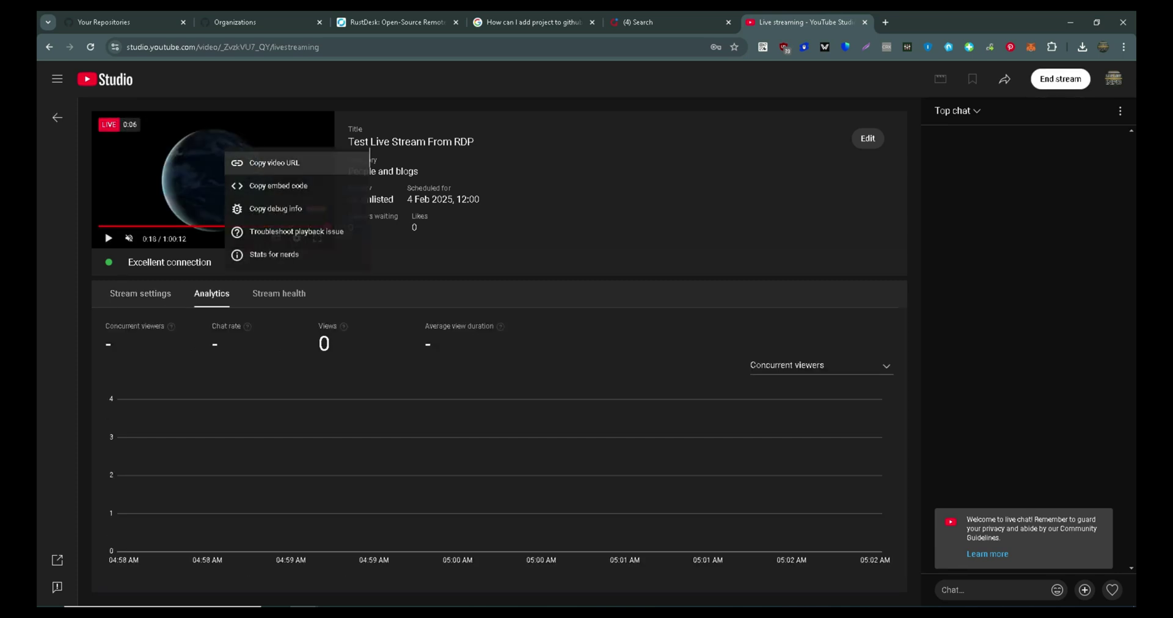
click(362, 163)
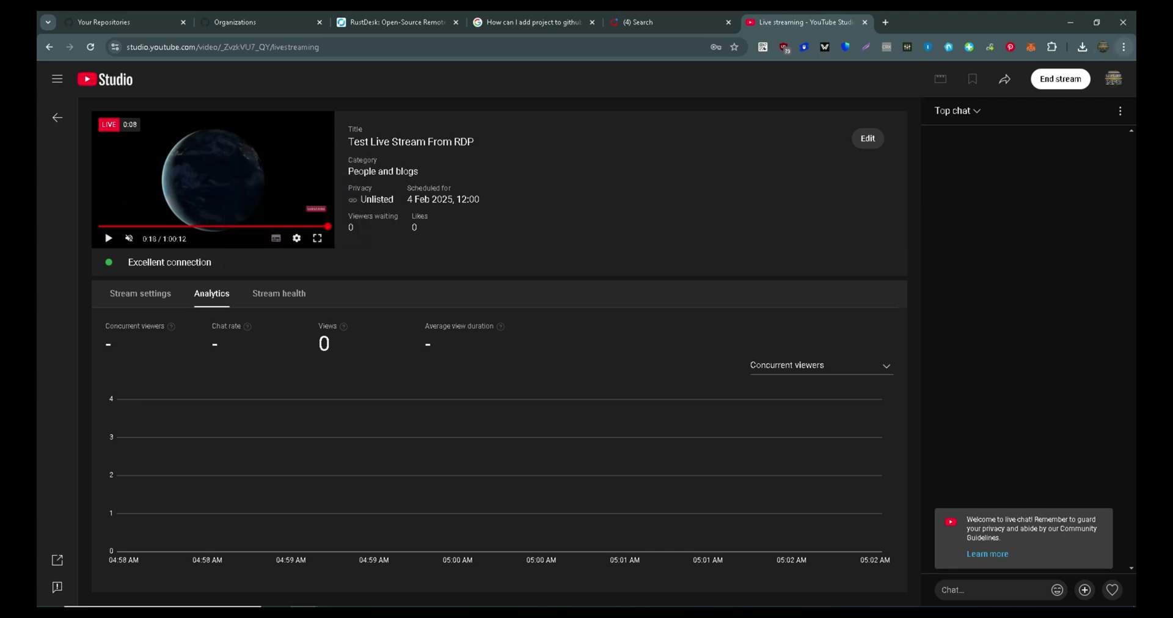
- Open a new Incognito window and load the copied stream URL in it
click(1124, 47)
click(1008, 73)
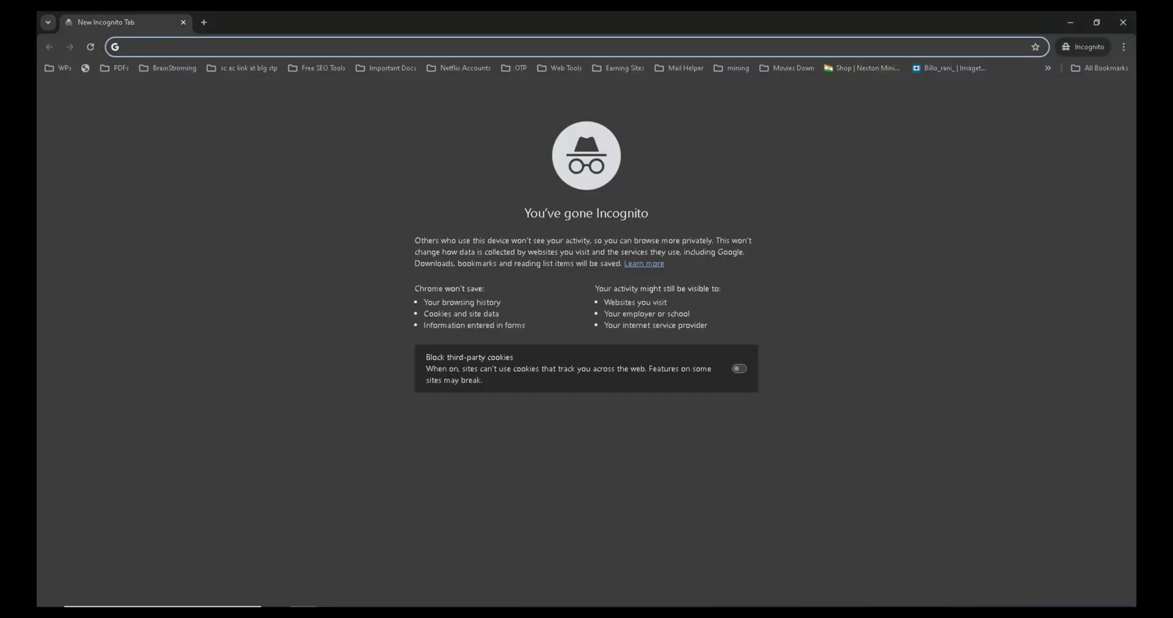
right_click(307, 44)
click(366, 142)
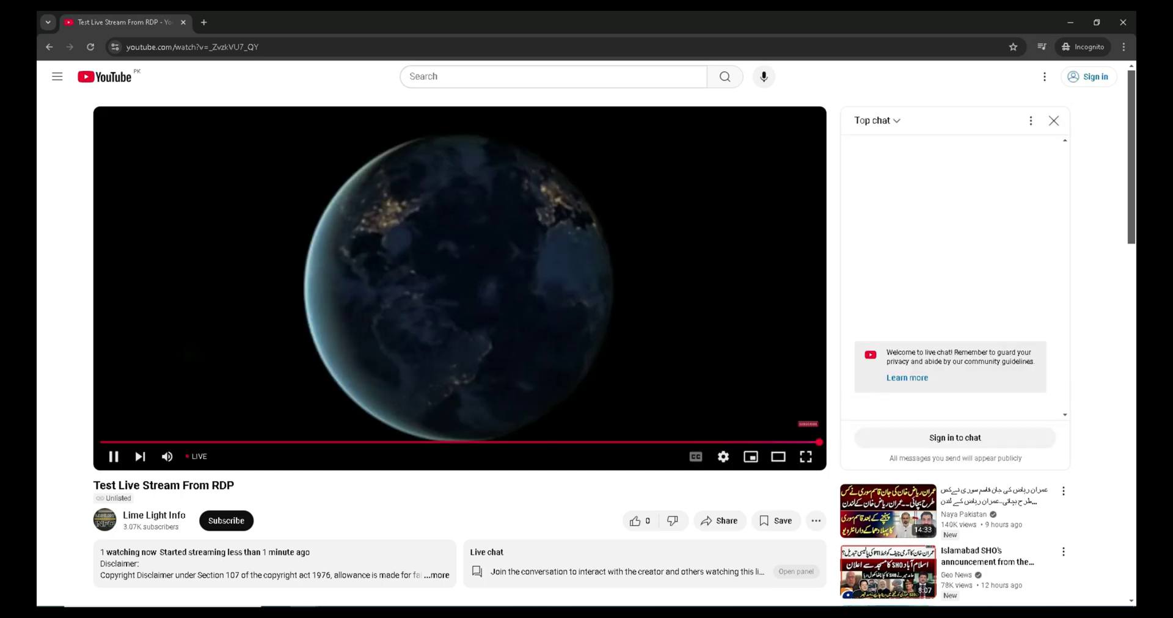
- Examine the live stream's Stats for nerds, close them and switch back to OBS on the remote desktop
right_click(264, 187)
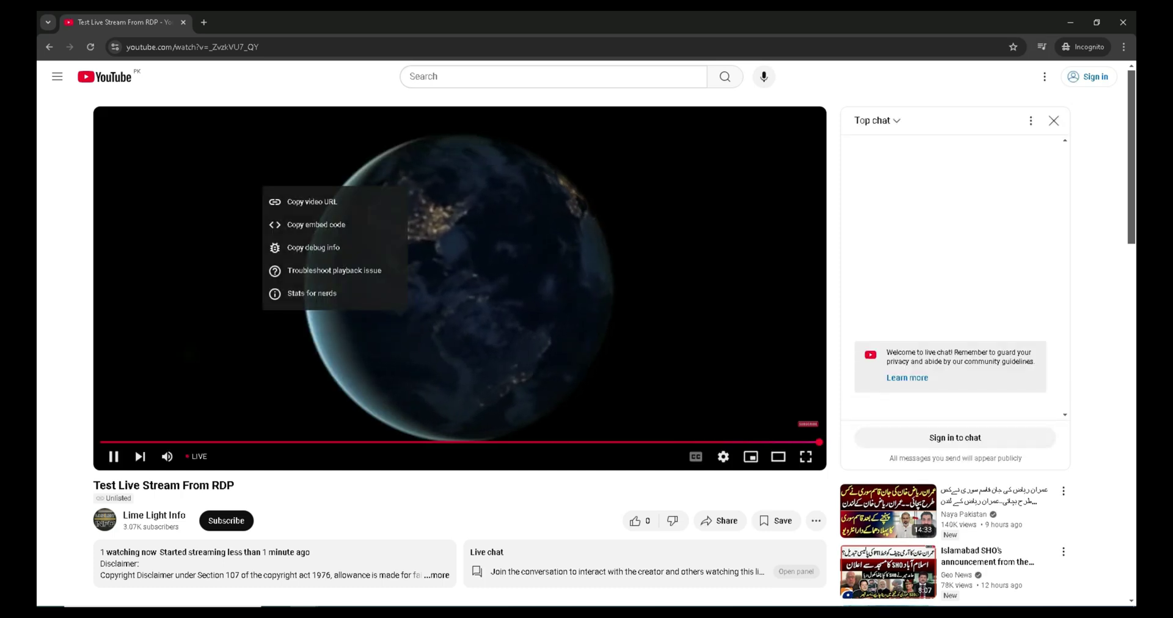
click(312, 293)
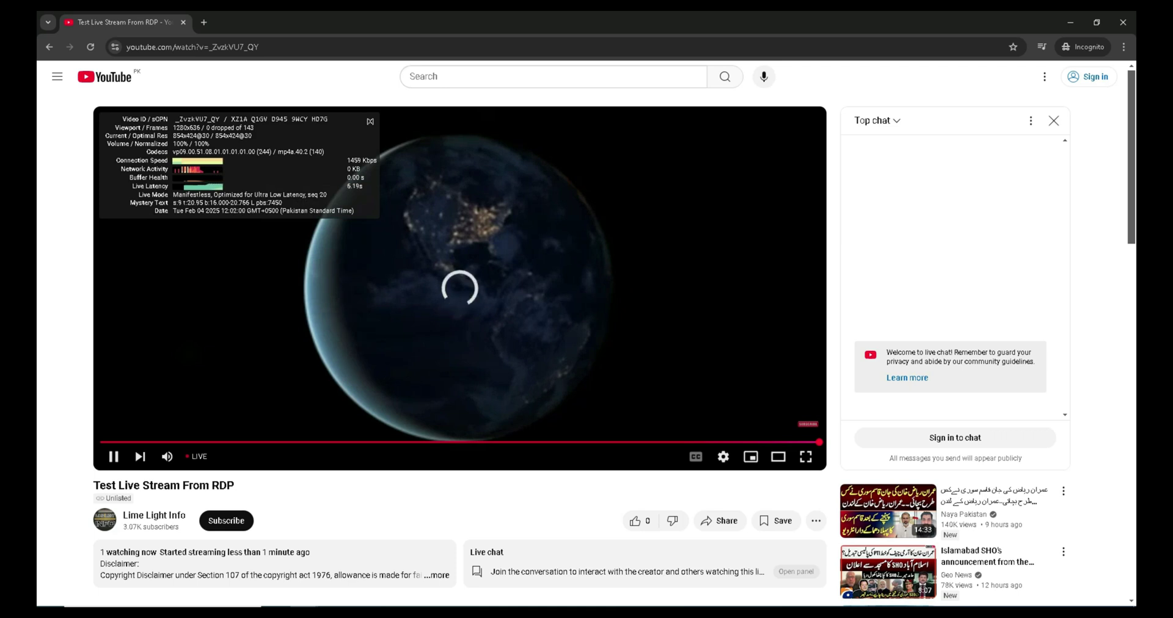
click(369, 121)
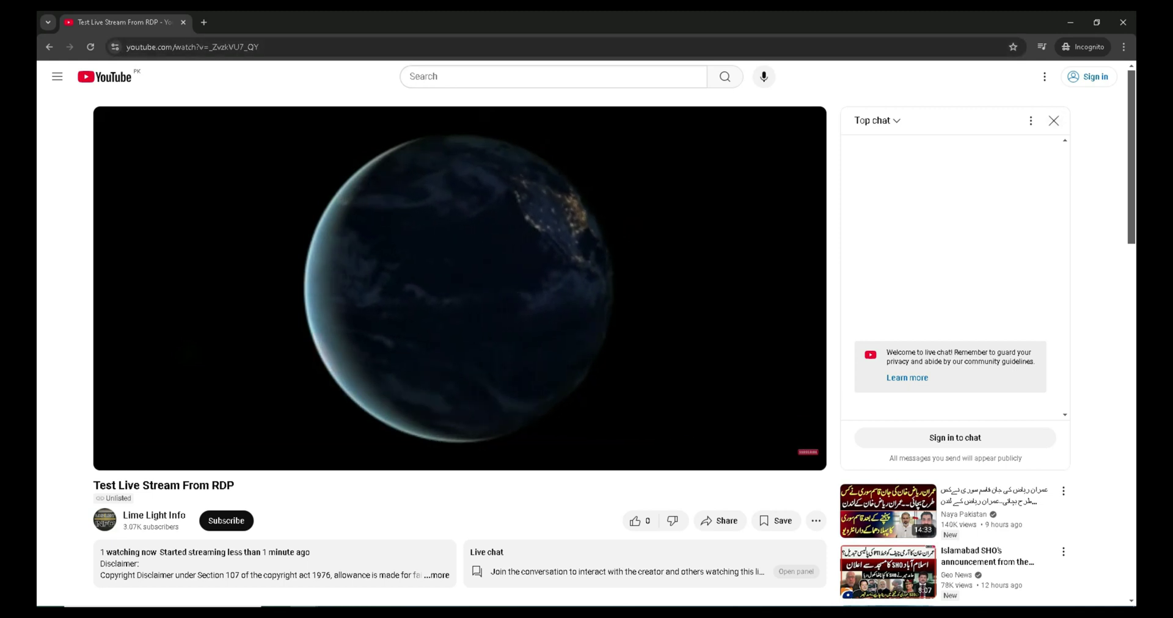
click(388, 612)
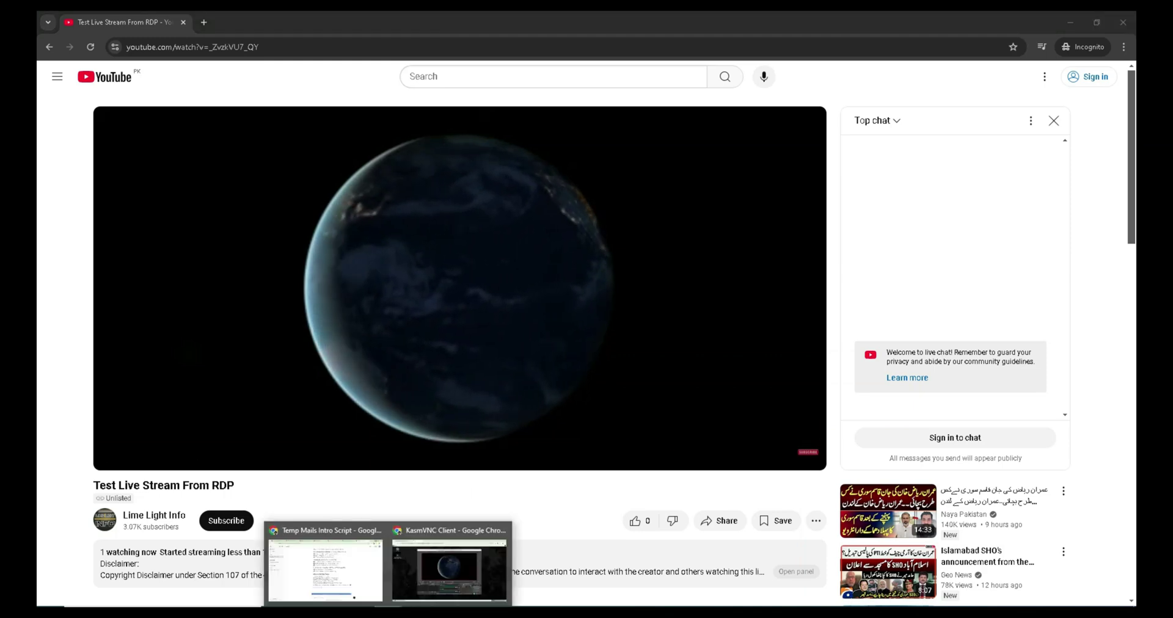
click(449, 569)
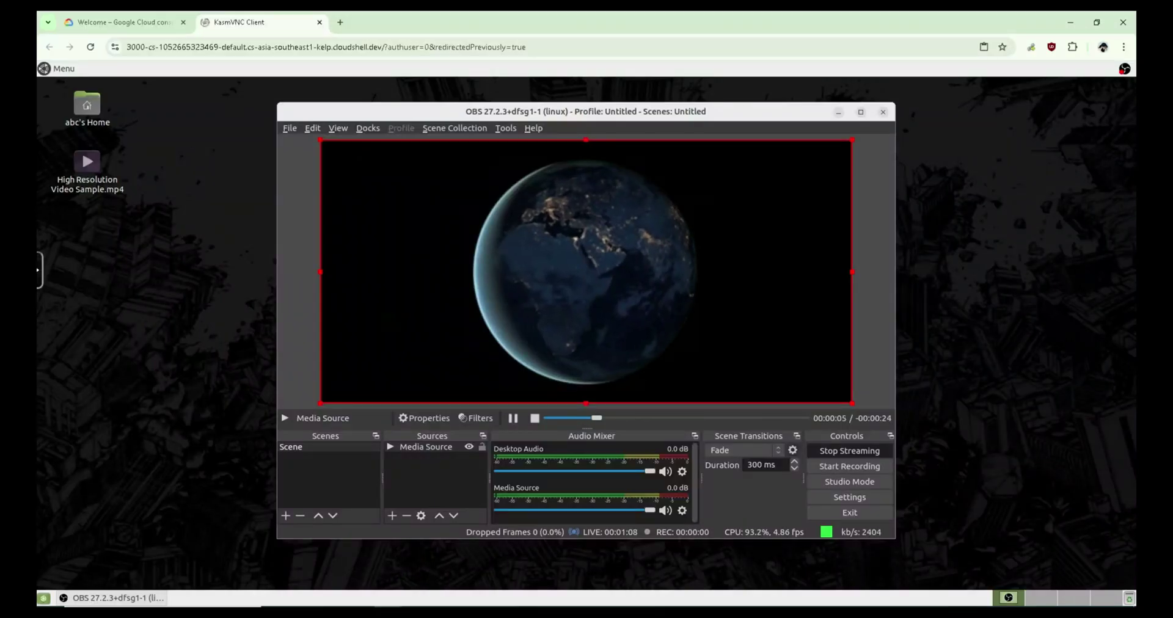